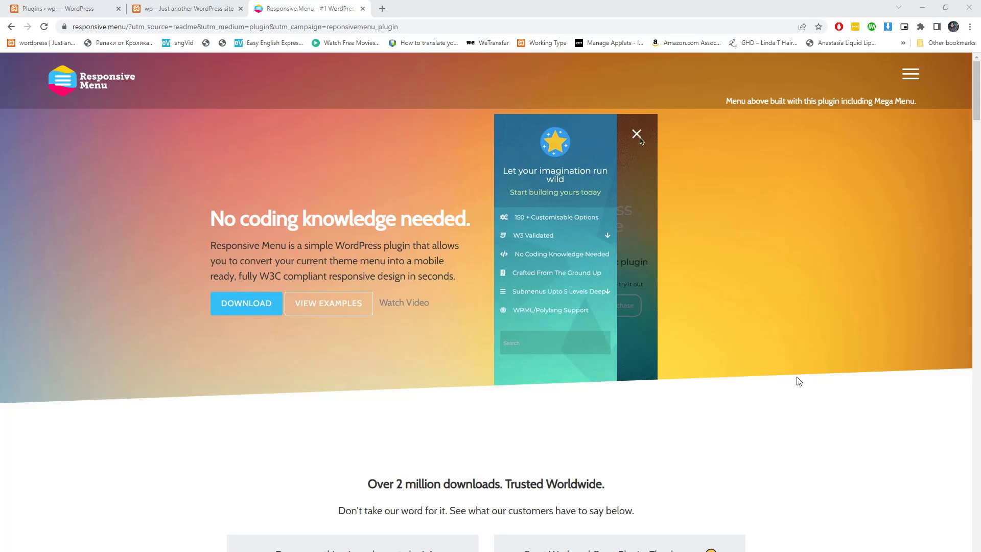
Preview the Responsive Menu website at phone size with the developer tools, opening and closing its slide-out menu.
scroll(795, 378, down, 12)
scroll(797, 379, up, 12)
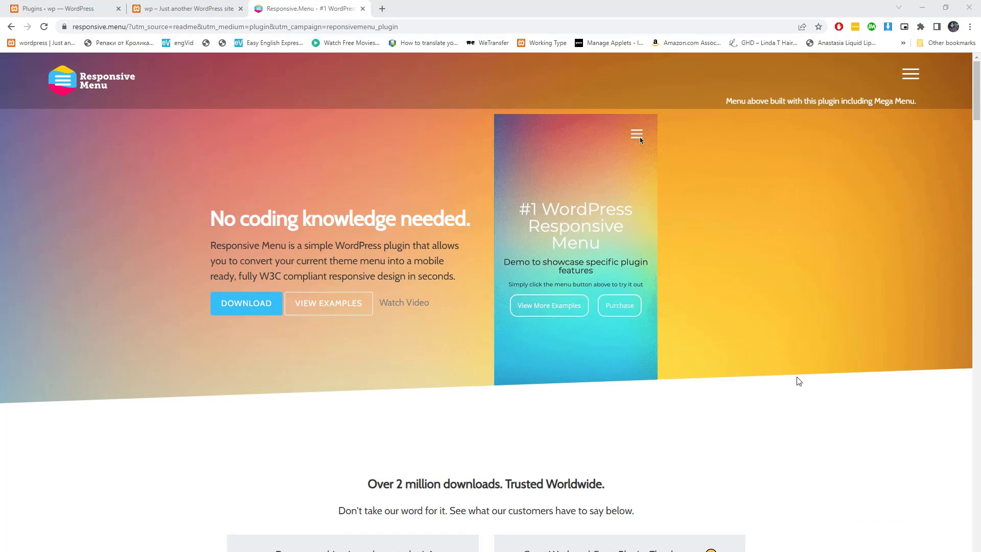
right_click(727, 187)
click(782, 402)
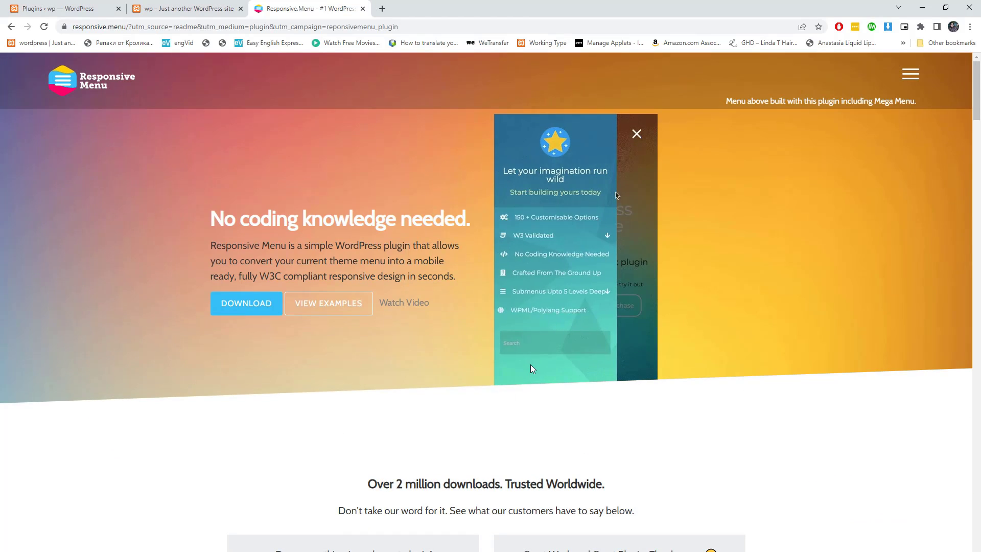
click(575, 117)
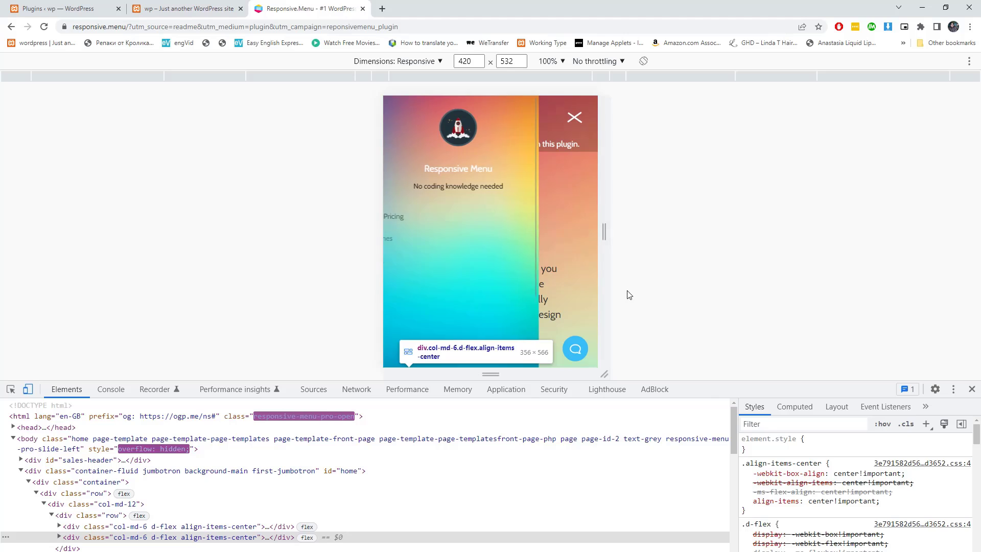
drag(718, 392, 711, 499)
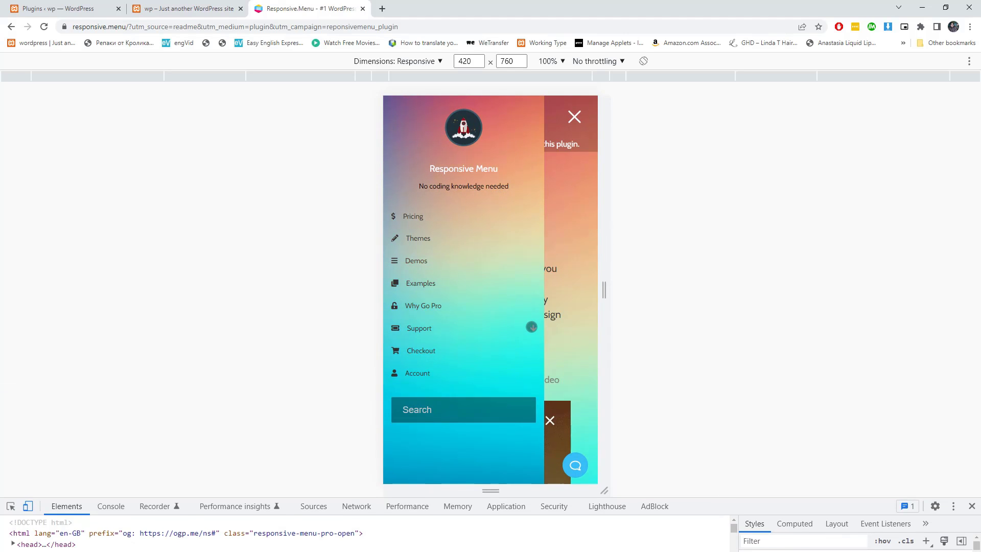
click(532, 328)
click(532, 327)
click(575, 117)
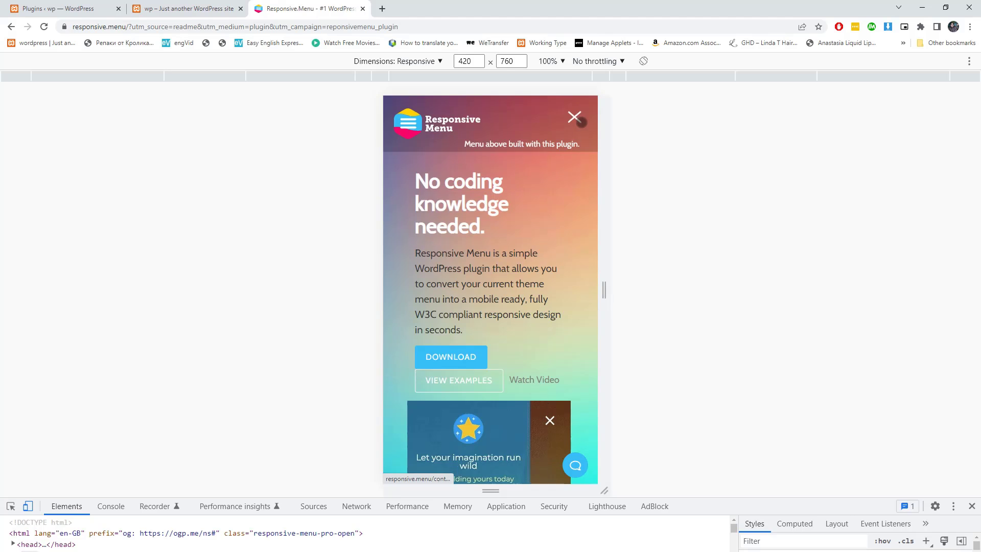
click(972, 506)
Switch to the local WordPress site and try its existing mobile menu and submenu in a smaller browser window.
key(ctrl+shift+Tab)
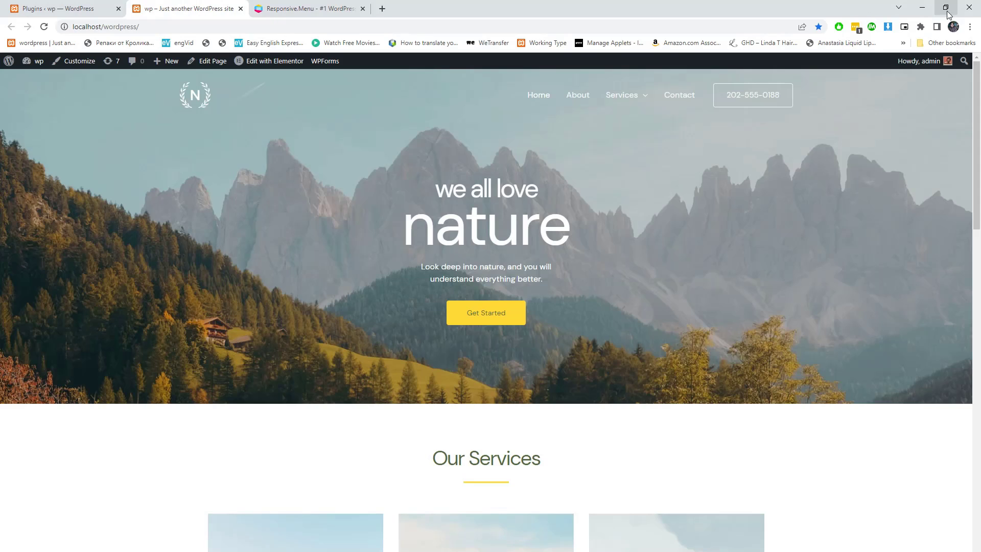
click(945, 8)
click(527, 104)
click(528, 108)
click(528, 108)
click(528, 108)
click(528, 108)
click(535, 181)
click(533, 182)
click(533, 182)
click(533, 182)
click(521, 8)
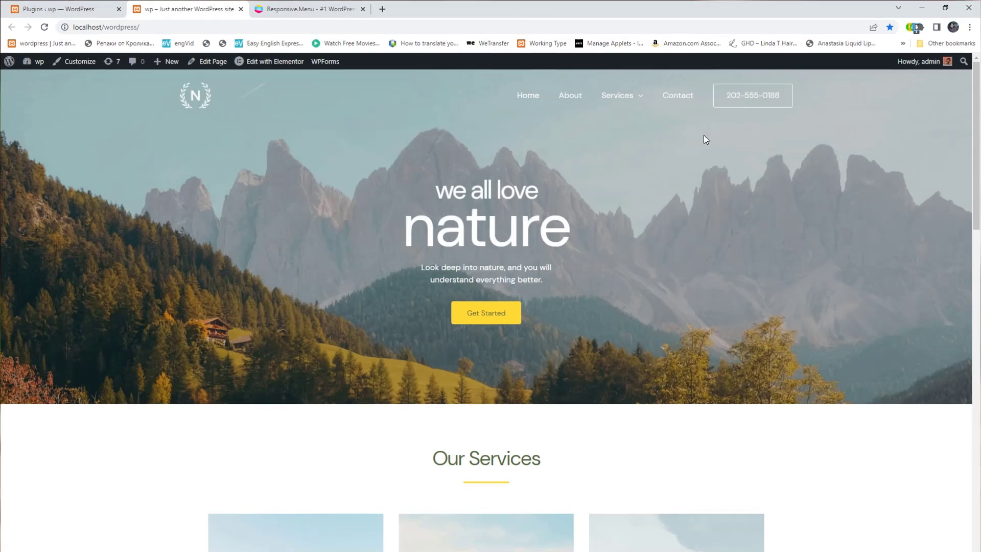
Search the WordPress plugin directory for Responsive Menu and activate the Responsive Menu – Create Mobile-Friendly Menu plugin.
click(28, 7)
click(157, 92)
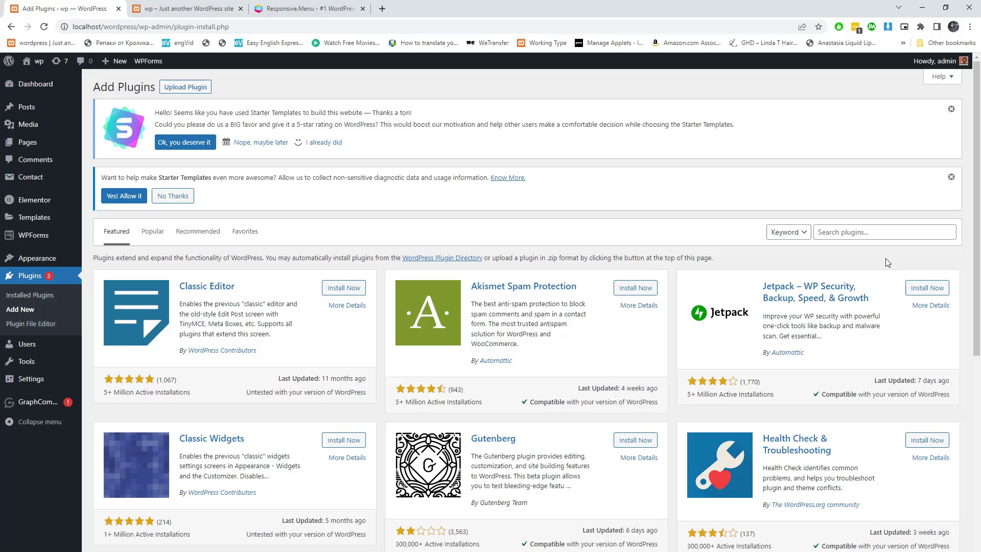
click(851, 233)
text(Responsive Menu)
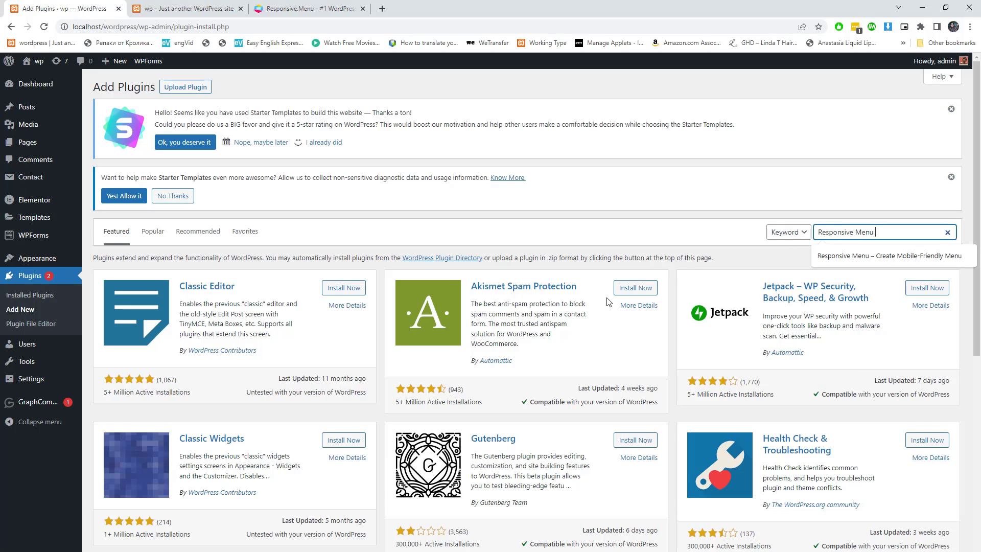
key(Return)
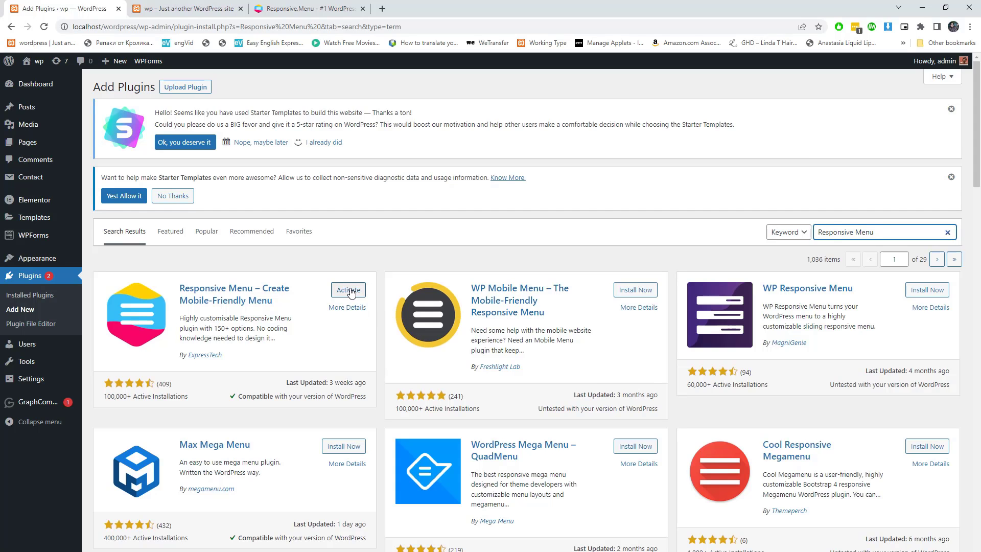
click(350, 292)
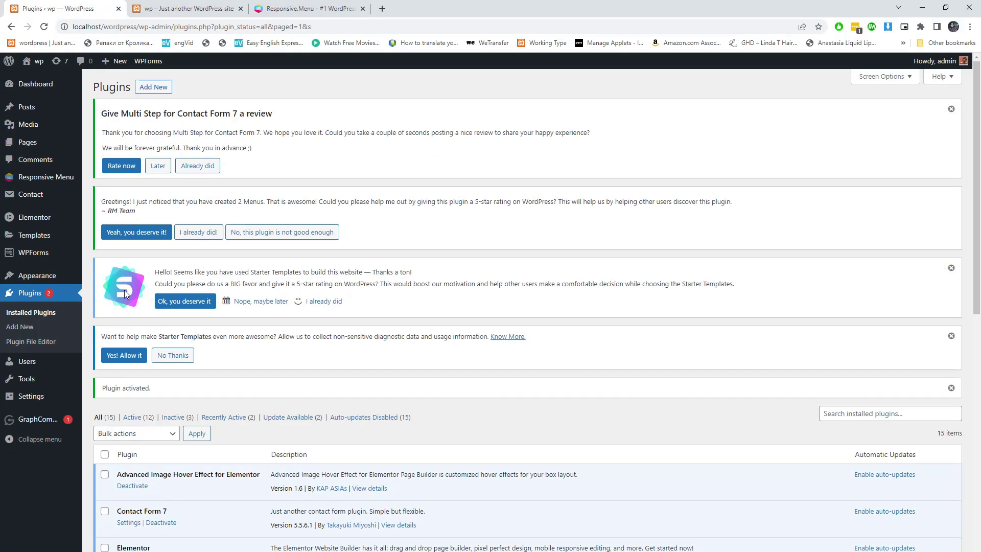
Start a new menu in the Responsive Menu plugin with the Default Theme and name it mainmenu.
mouse_move(46, 177)
click(101, 178)
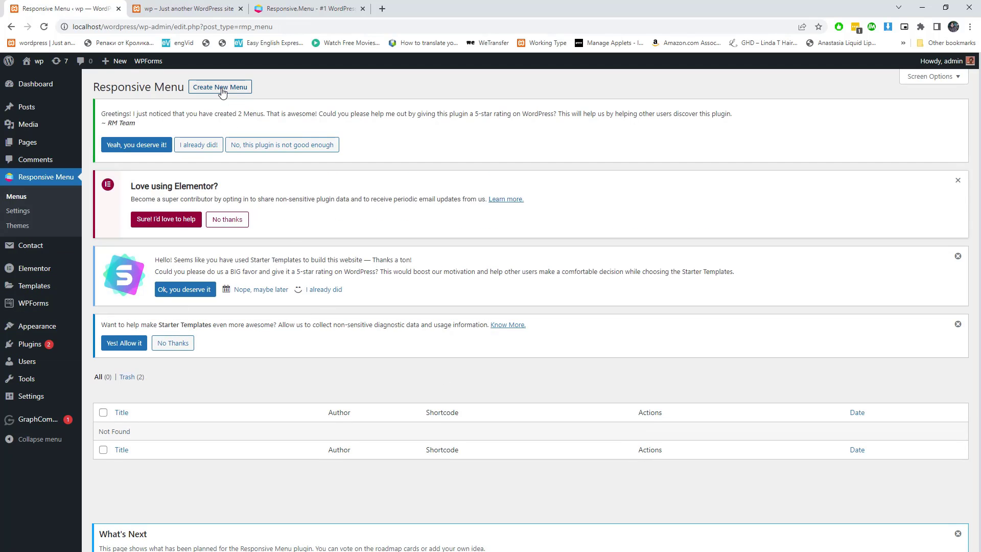
click(222, 90)
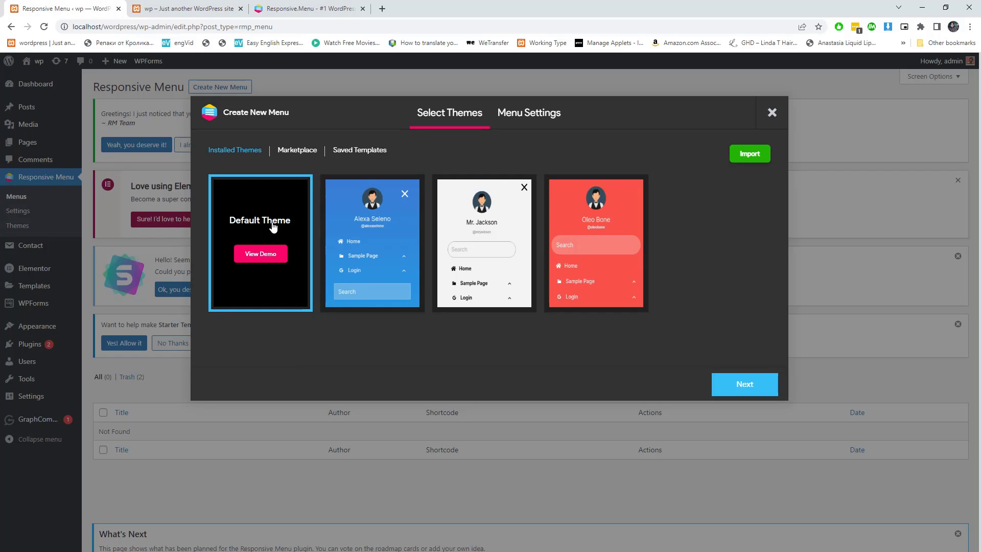
click(758, 394)
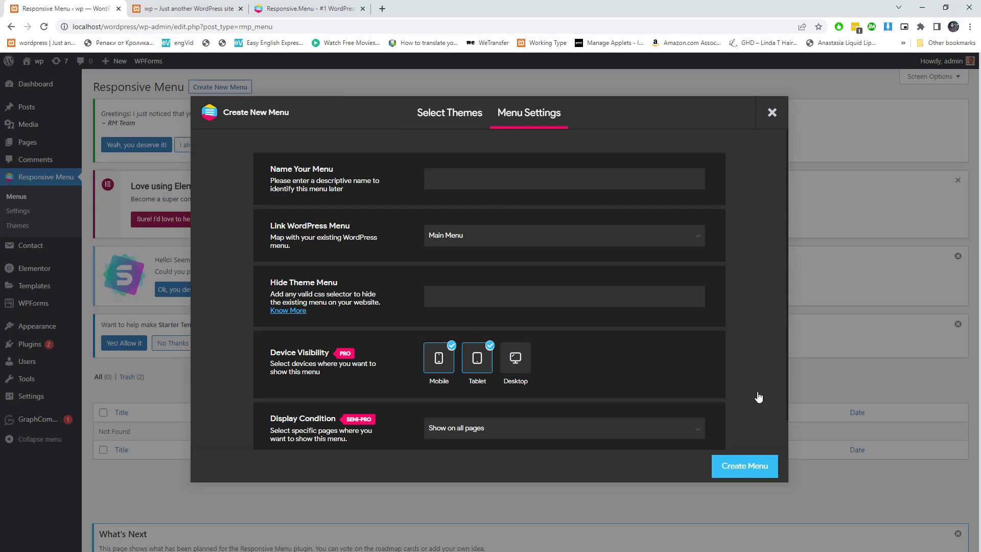
click(470, 304)
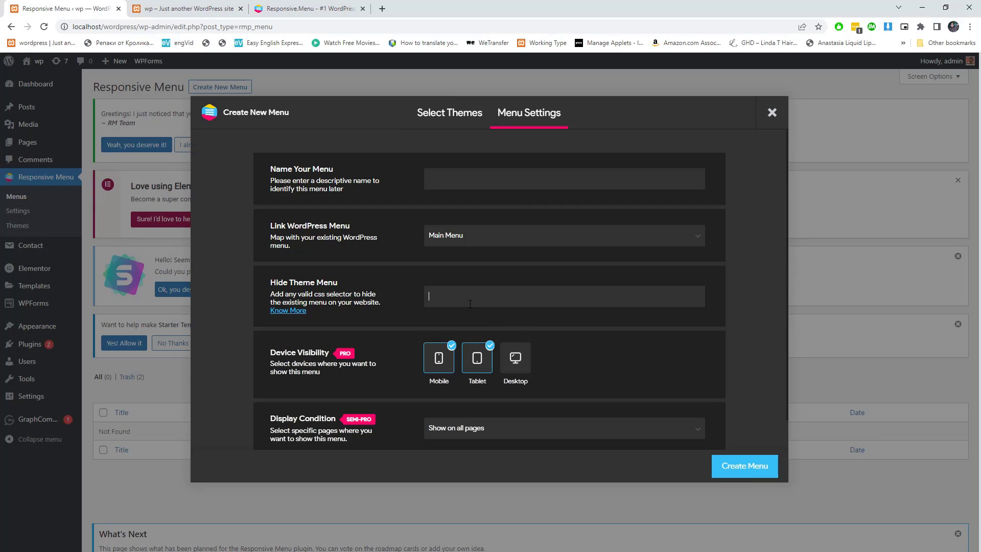
click(440, 182)
text(mainmenu)
Inspect the mobile menu button on the local site and copy its wrapper's class name, ast-button-wrap.
click(189, 8)
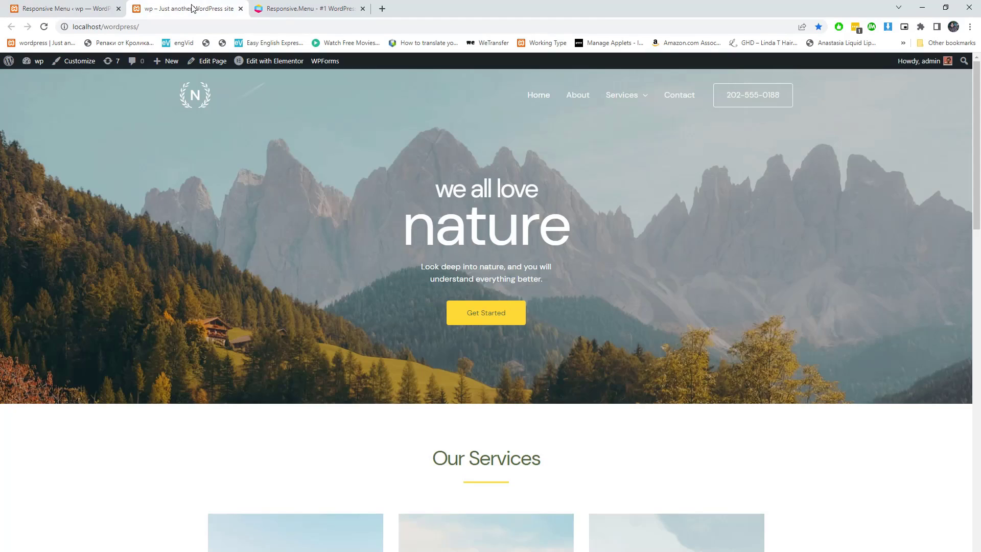
right_click(645, 168)
click(682, 382)
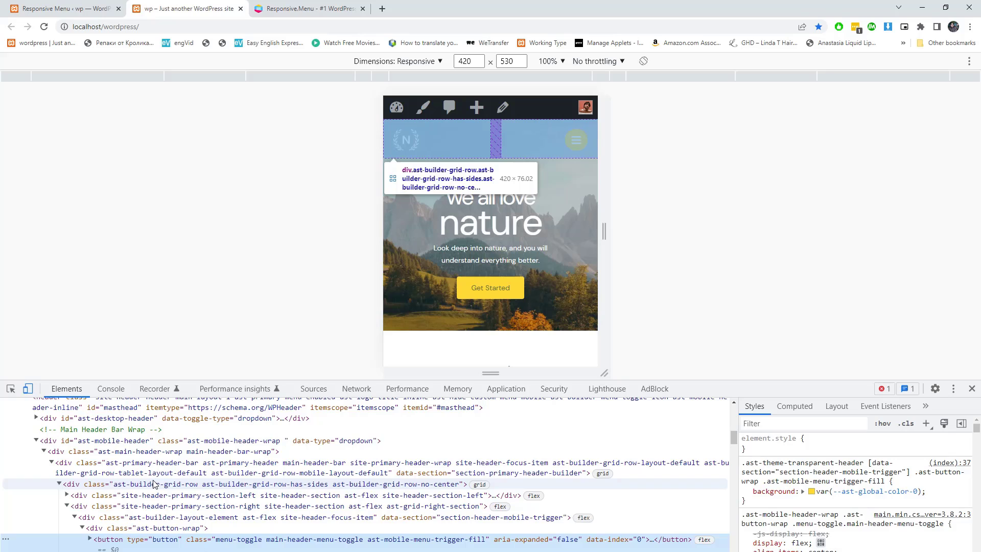
click(166, 529)
double_click(168, 529)
key(ctrl+c)
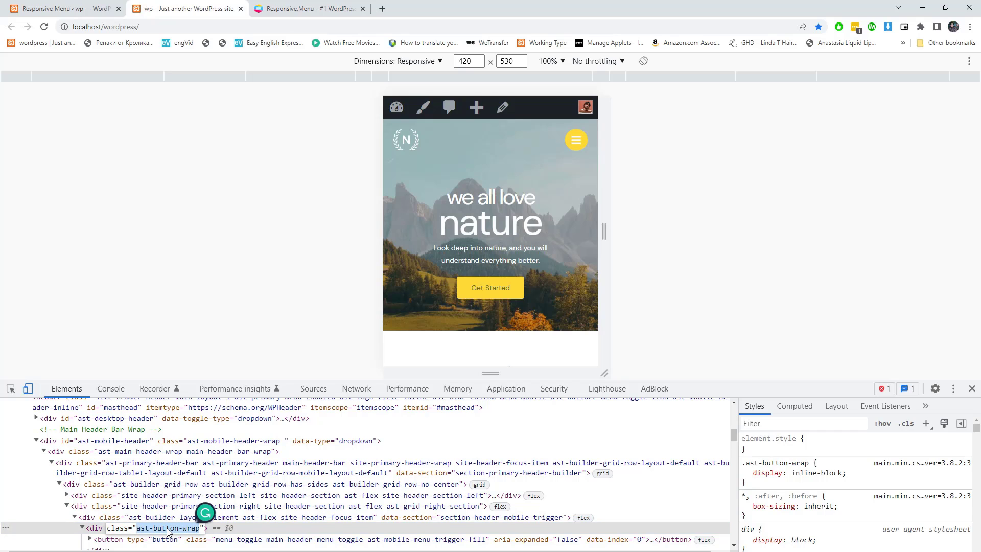
Set .ast-button-wrap as the CSS selector for hiding the theme menu and create the new menu.
click(61, 9)
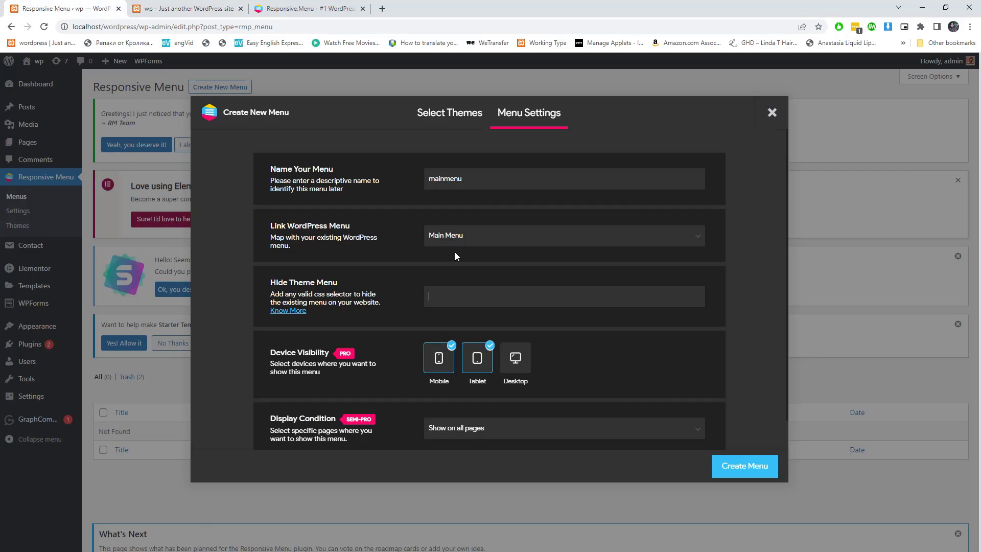
click(449, 288)
text(.)
key(ctrl+v)
click(739, 473)
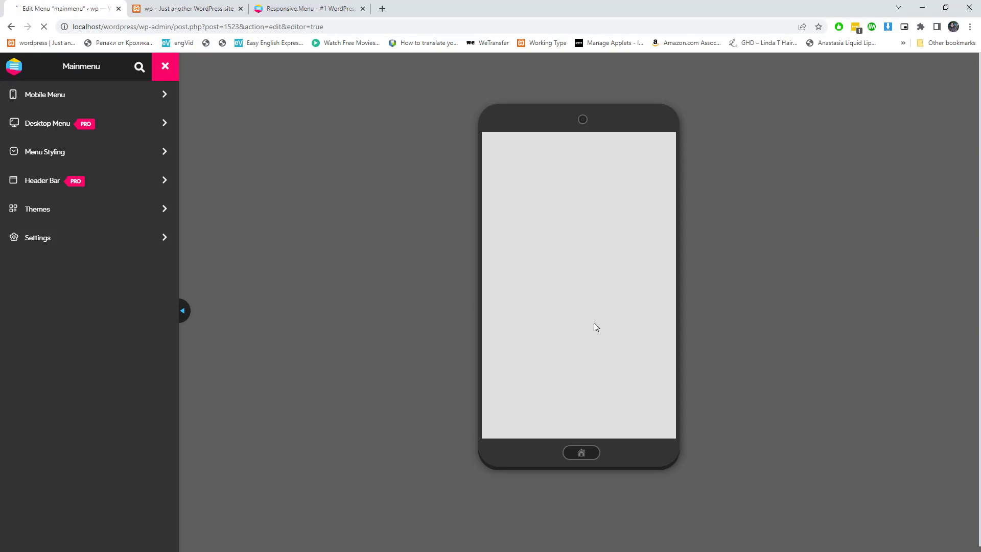
Set the menu breakpoint to 768 px in the advanced settings, show the animation speeds and update the menu.
click(78, 245)
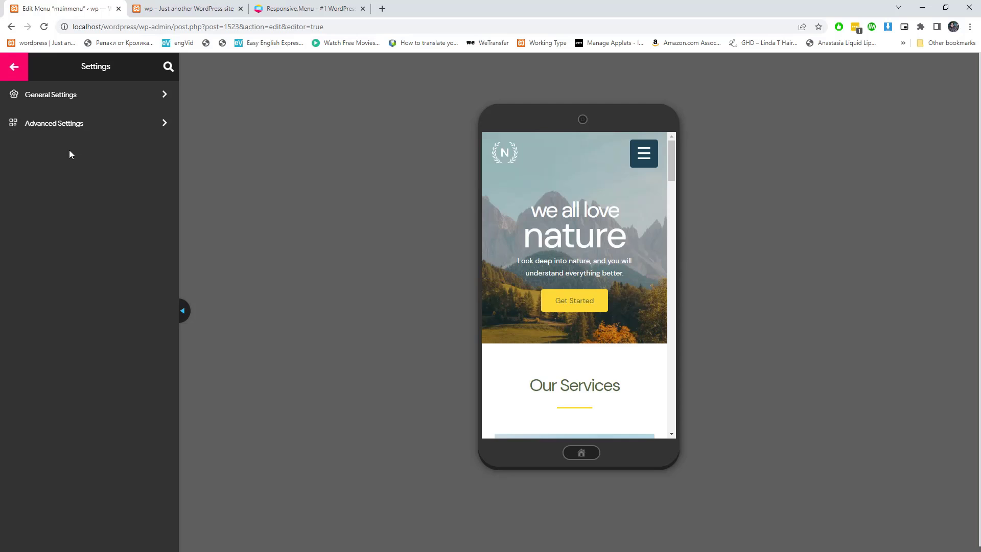
click(69, 95)
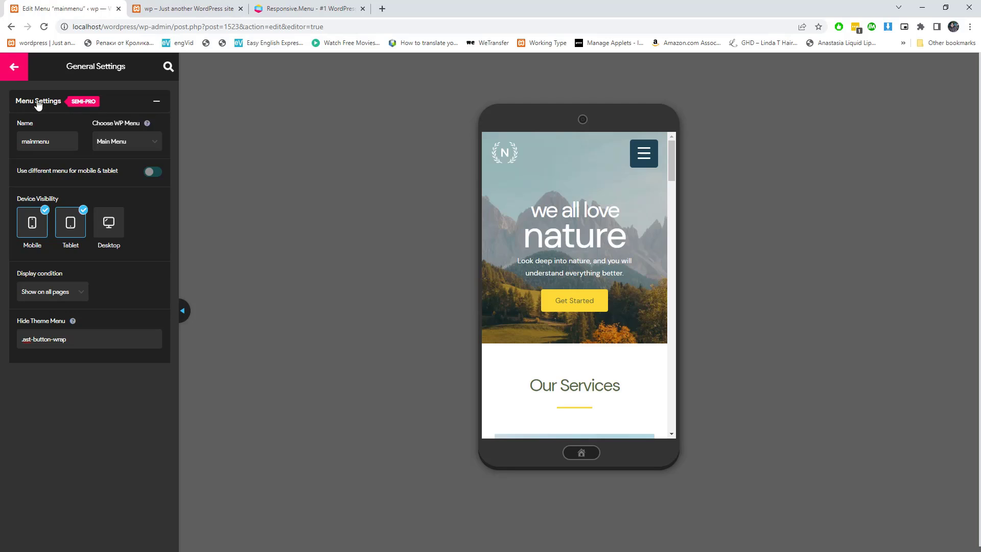
click(16, 68)
click(62, 125)
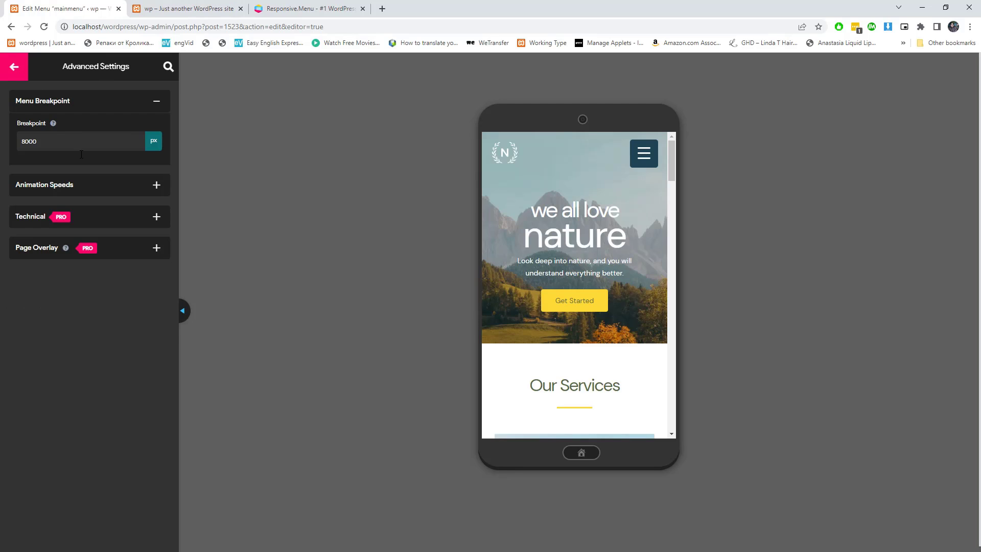
double_click(65, 141)
text(7)
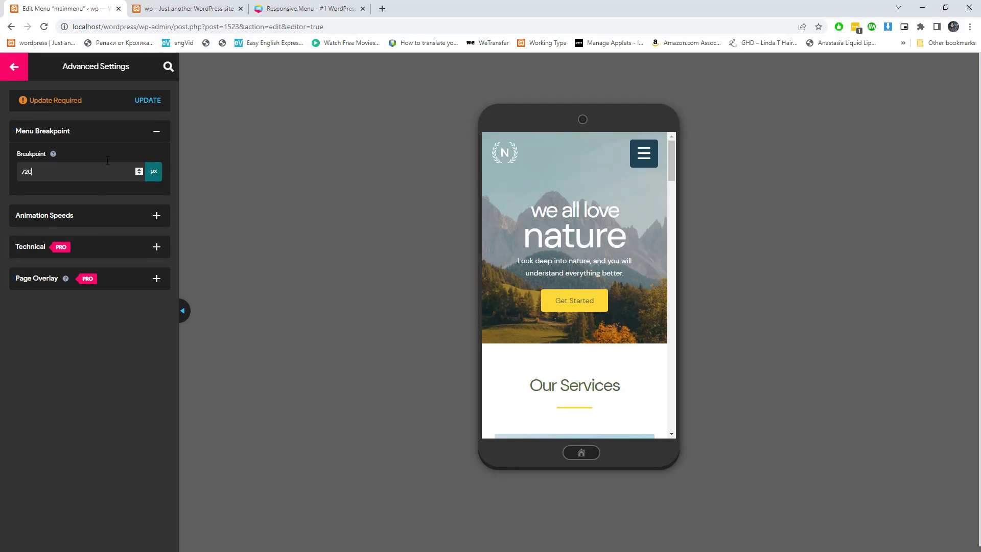
text(20)
key(BackSpace)
key(BackSpace)
text(68)
click(98, 219)
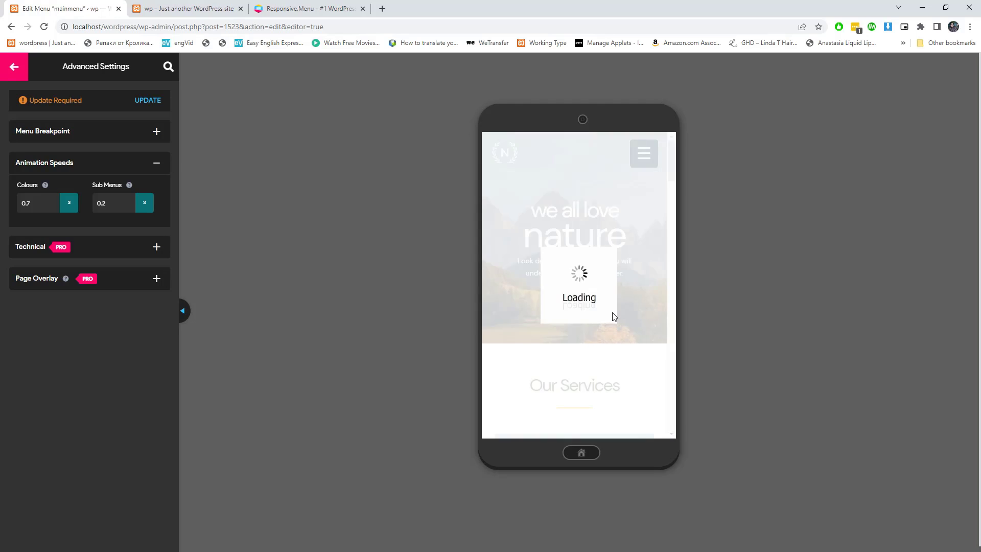
Test the new menu in the phone preview by opening and closing it and its Services submenu.
click(648, 161)
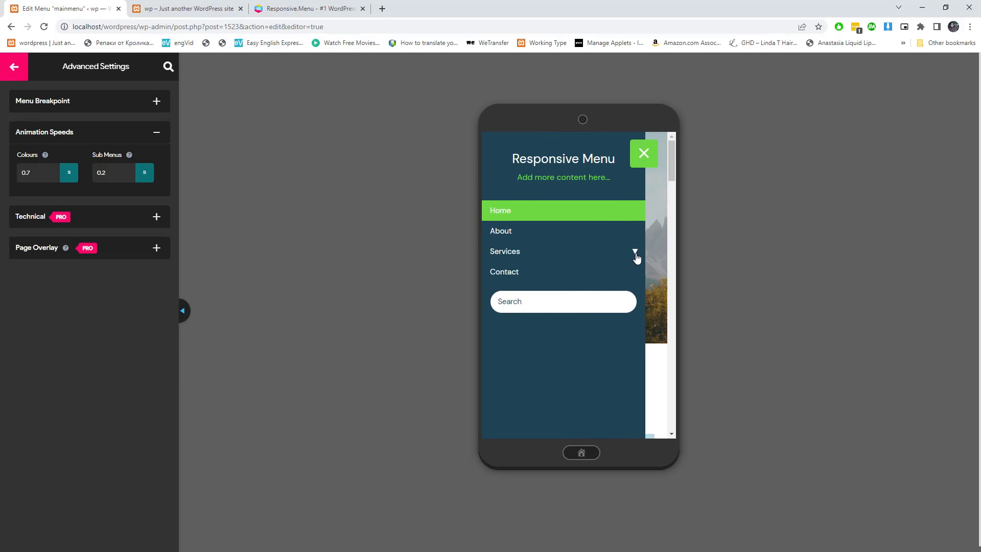
click(635, 253)
click(635, 252)
click(644, 153)
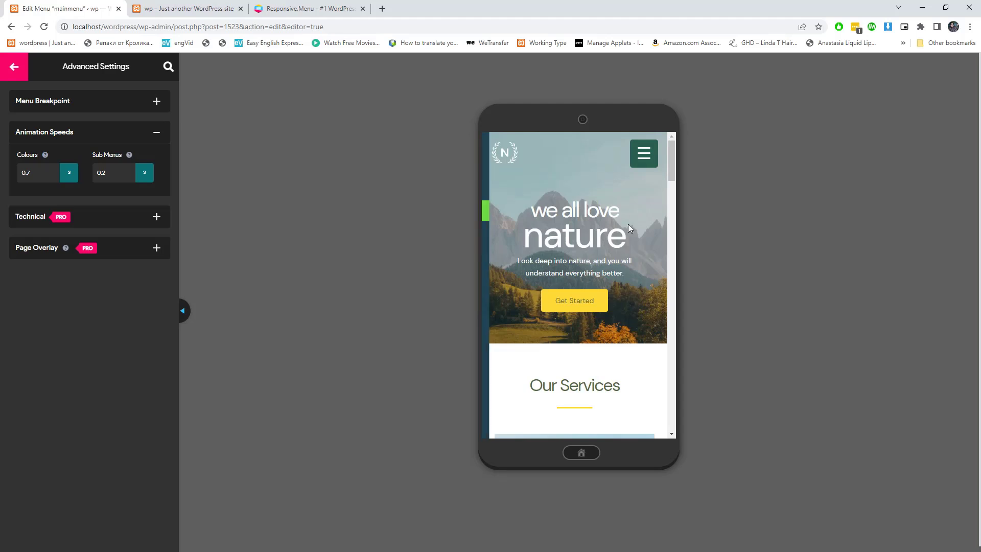
click(644, 154)
click(635, 253)
click(635, 253)
click(644, 154)
Set logo-white.svg from the media library as the title image in the mobile menu's container.
click(17, 76)
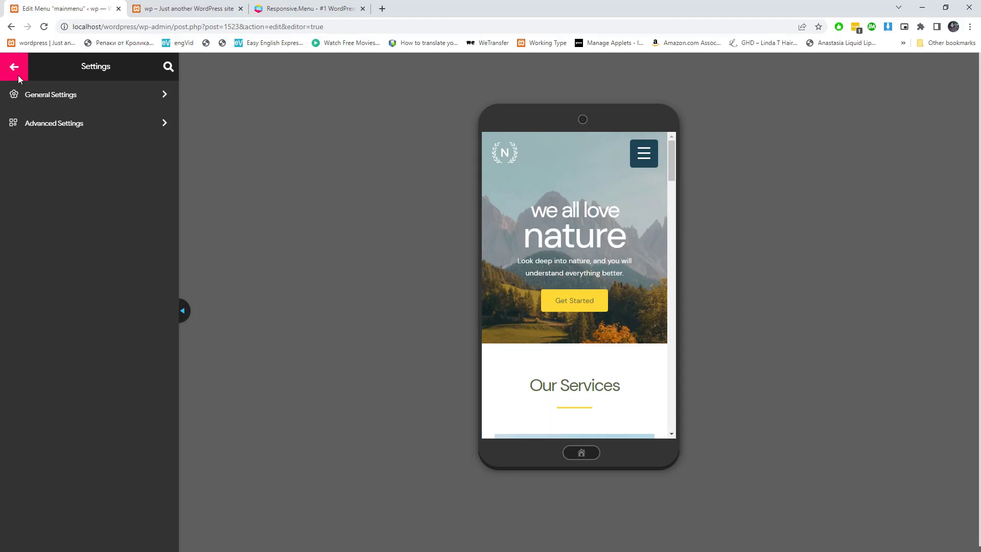
click(45, 97)
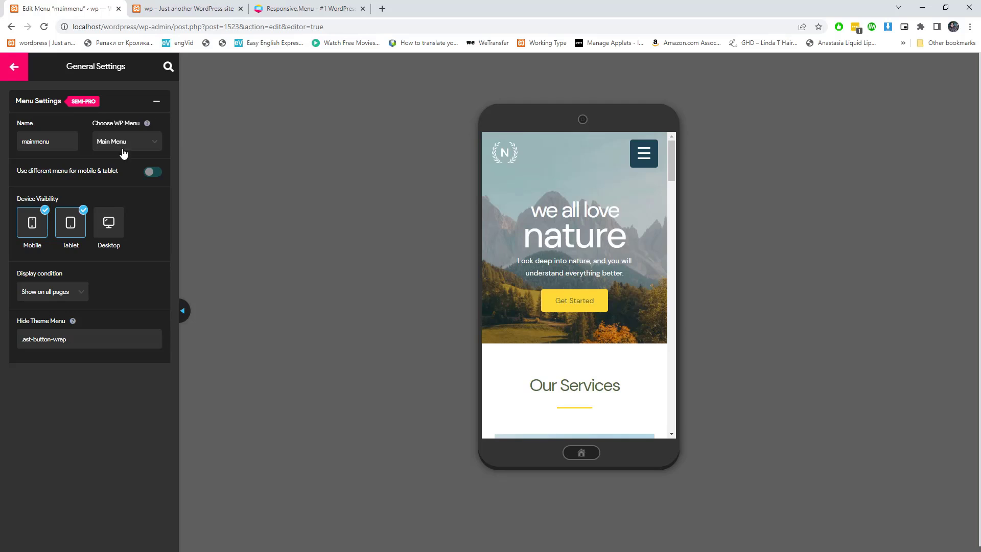
click(15, 67)
click(37, 93)
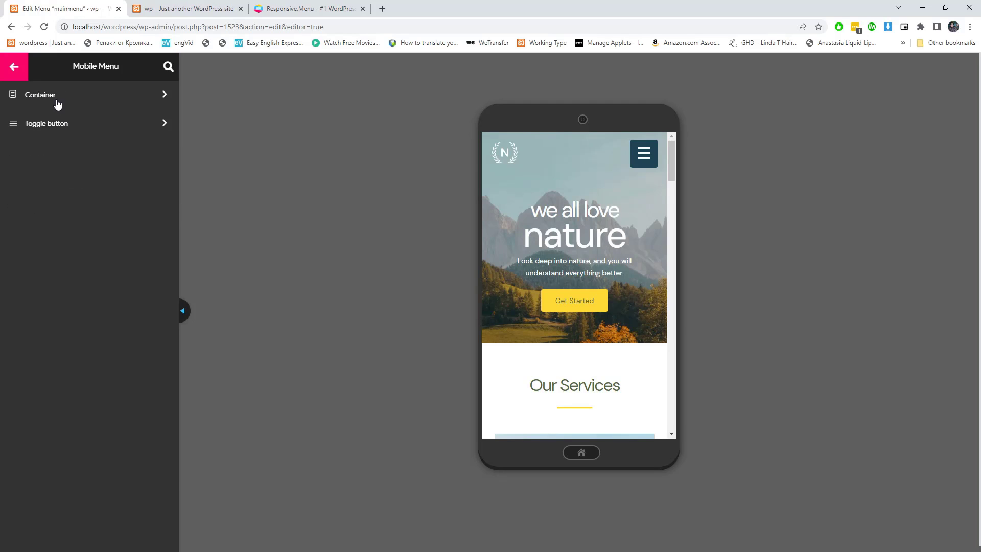
click(57, 100)
scroll(107, 272, down, 2)
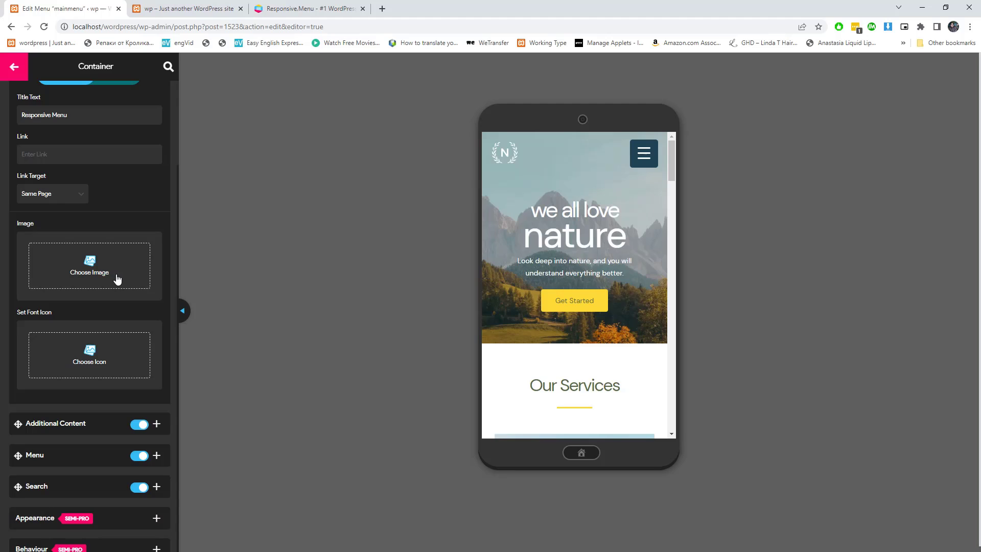
click(100, 274)
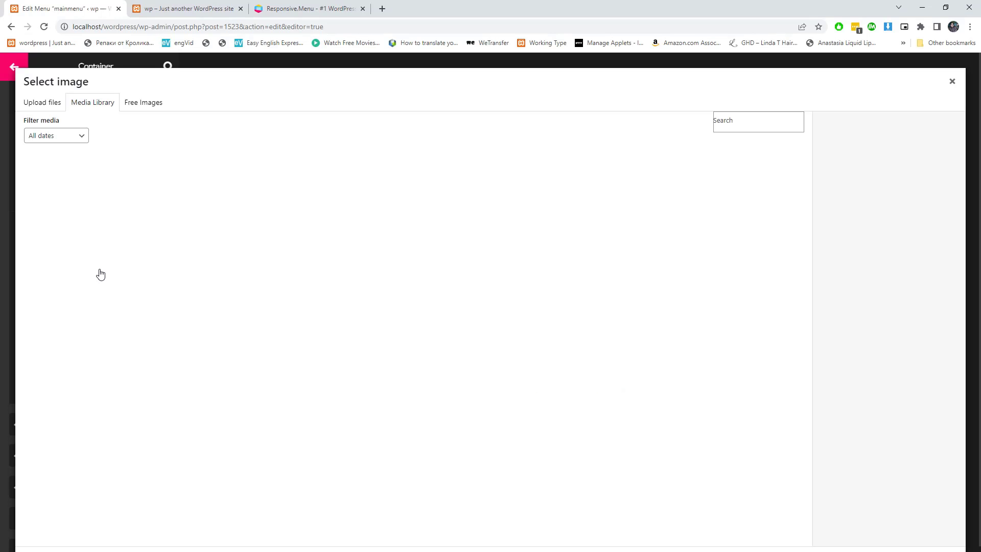
click(73, 209)
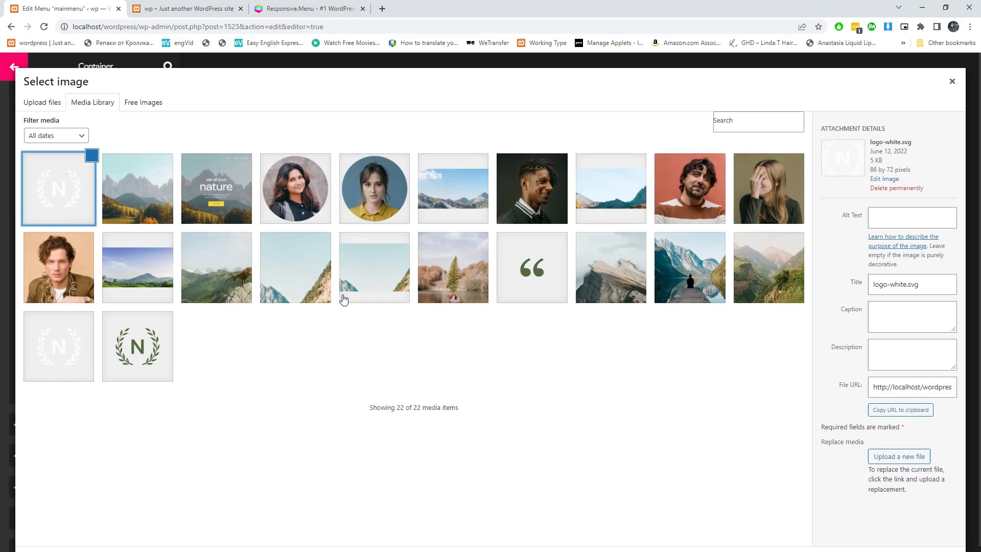
click(774, 509)
Replace the container's title text with "We love nature".
scroll(90, 298, up, 2)
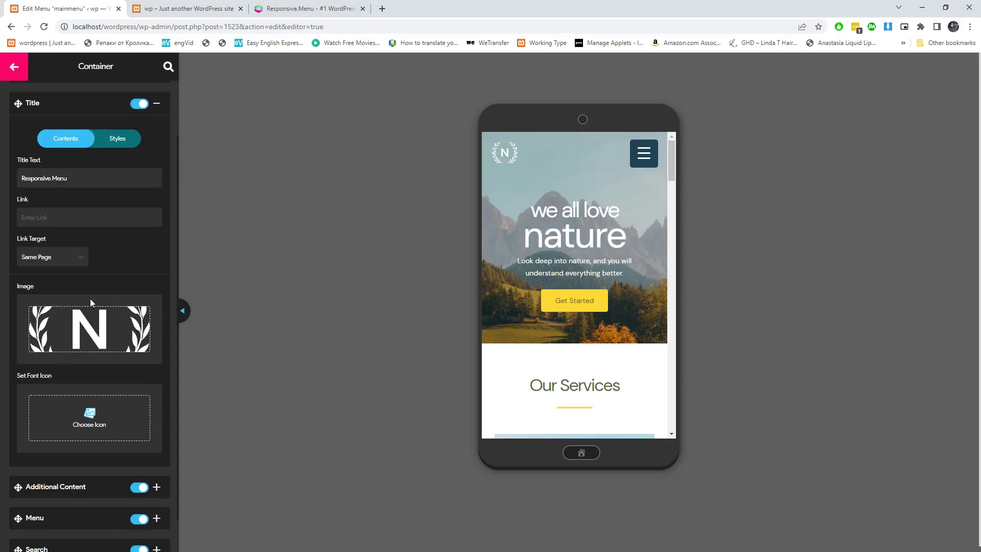
triple_click(73, 236)
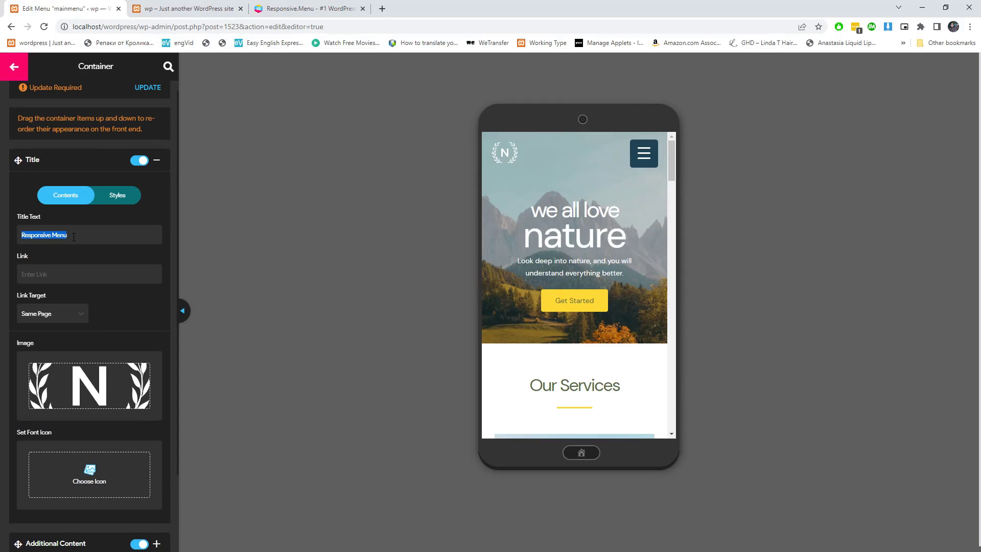
text(Si)
key(BackSpace)
key(BackSpace)
text(W)
Set the additional content to "Here you can add sub headings." and update the menu.
scroll(121, 380, down, 3)
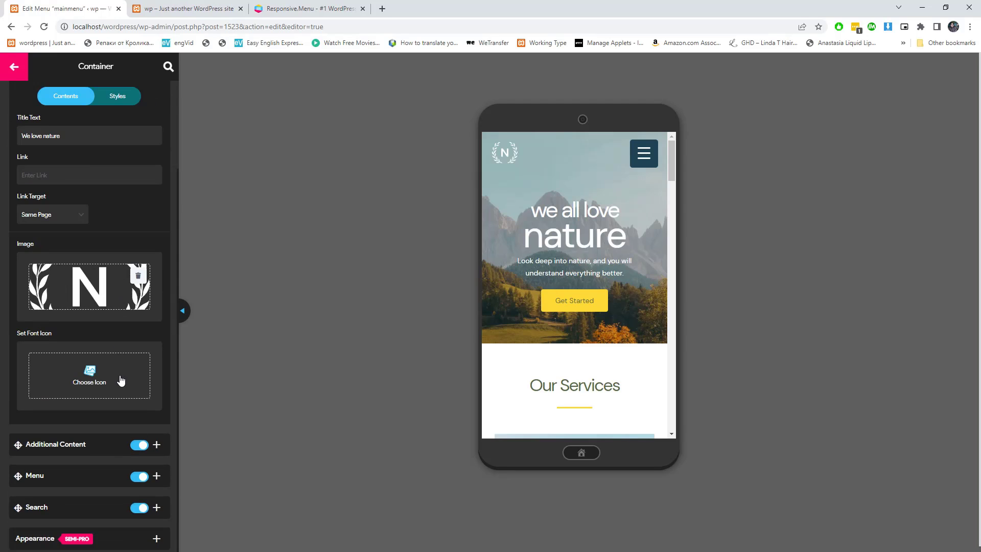
click(101, 429)
triple_click(102, 281)
text(Here you can add sub hea)
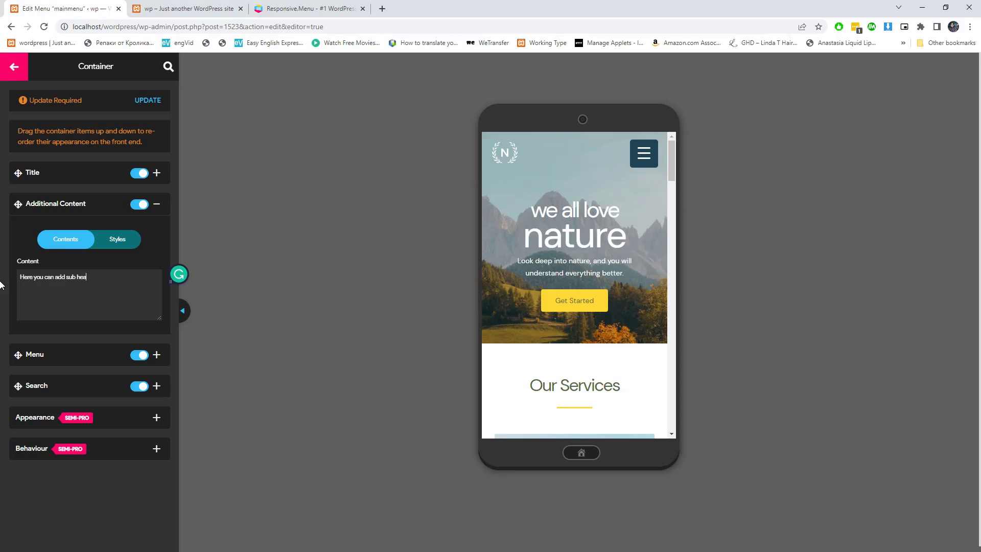
text(dings  Or disable this section)
click(137, 207)
key(ctrl+shift+End)
key(BackSpace)
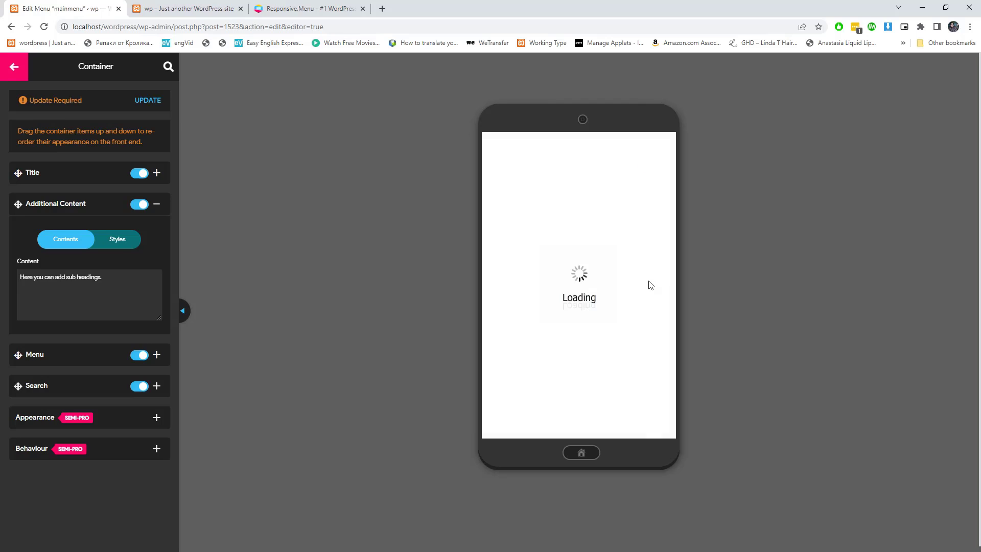
Open the menu in the phone preview, then expand and collapse its Services submenu.
click(645, 155)
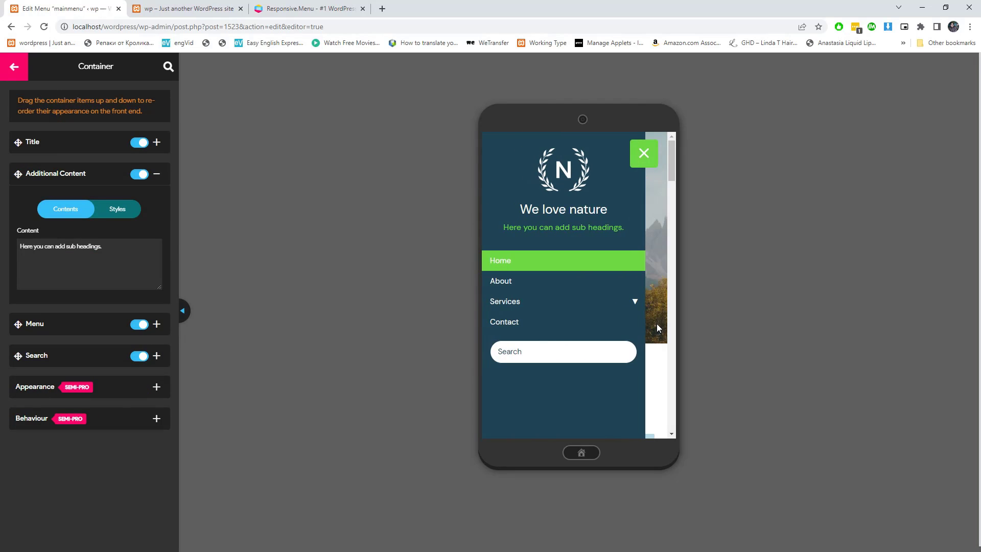
click(635, 304)
click(635, 305)
Try disabling the Search and Menu container items one at a time, enabling each again.
click(136, 357)
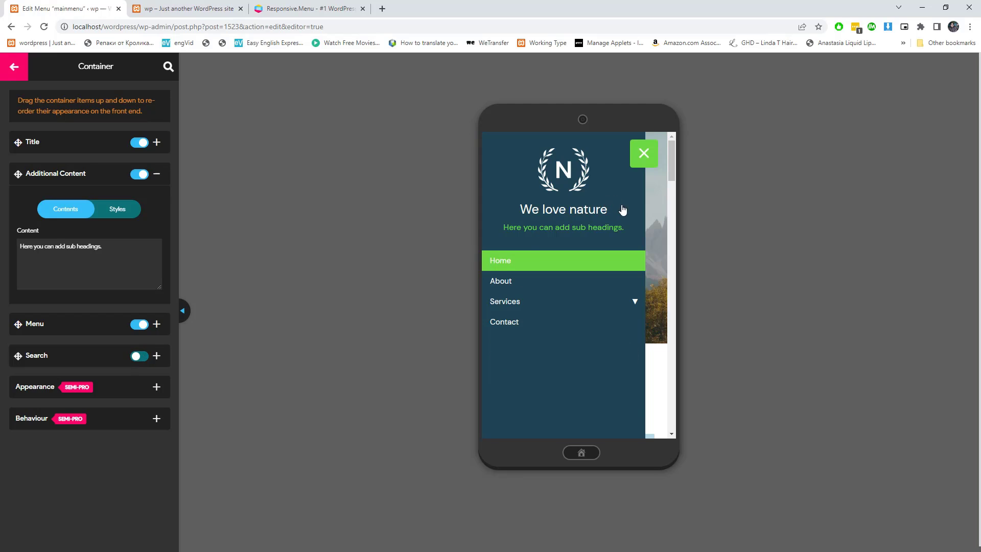
click(141, 358)
click(142, 326)
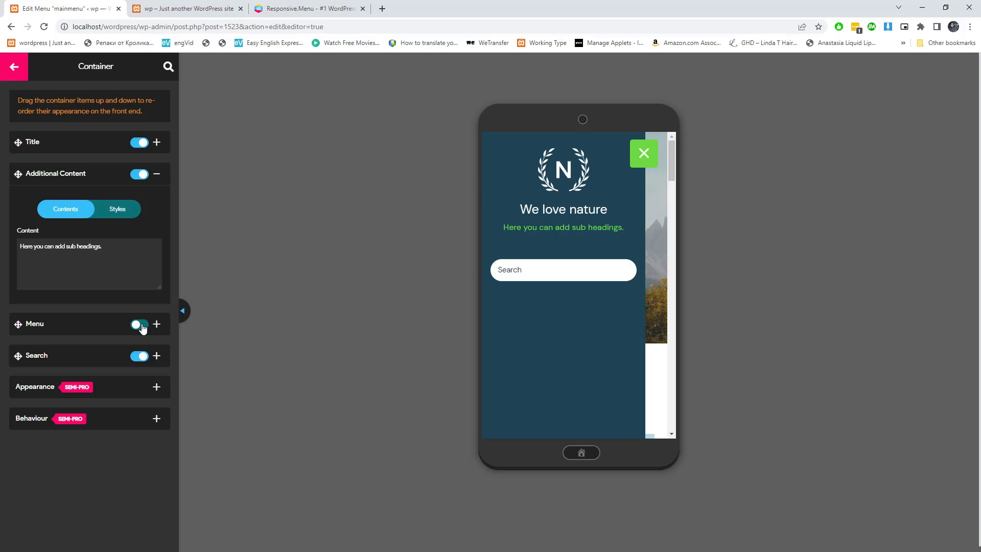
click(145, 327)
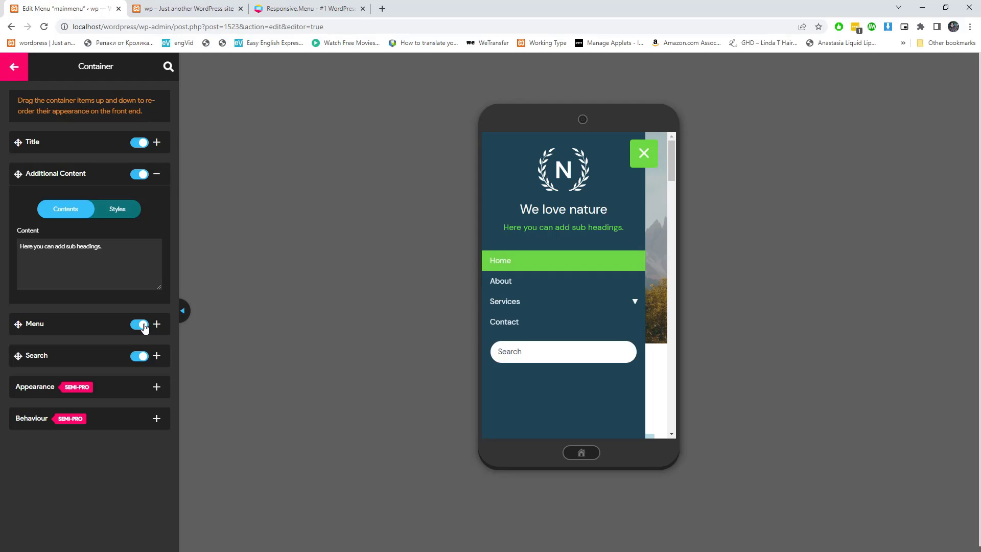
Set the container background to #8e8e8e in the appearance settings and update the menu.
click(115, 388)
scroll(102, 398, down, 2)
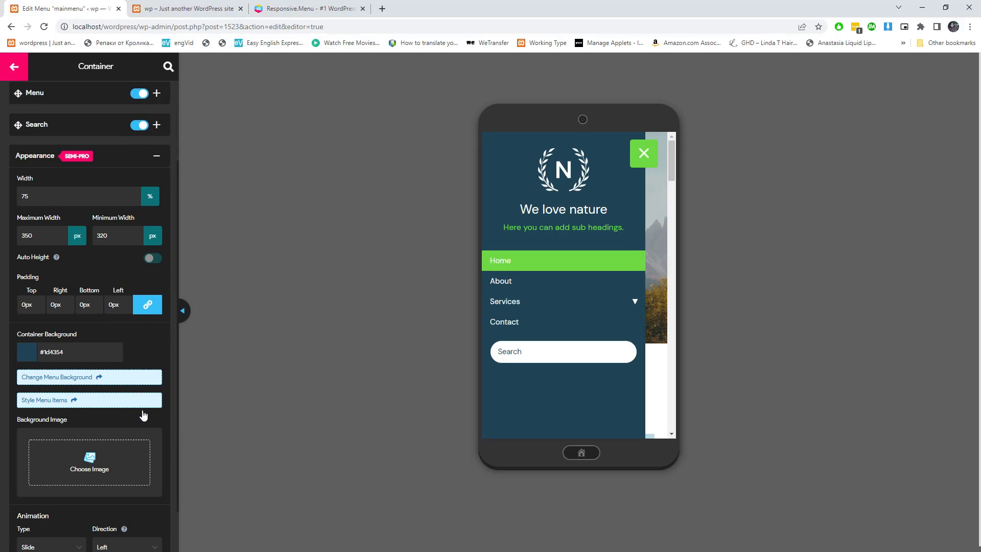
click(32, 352)
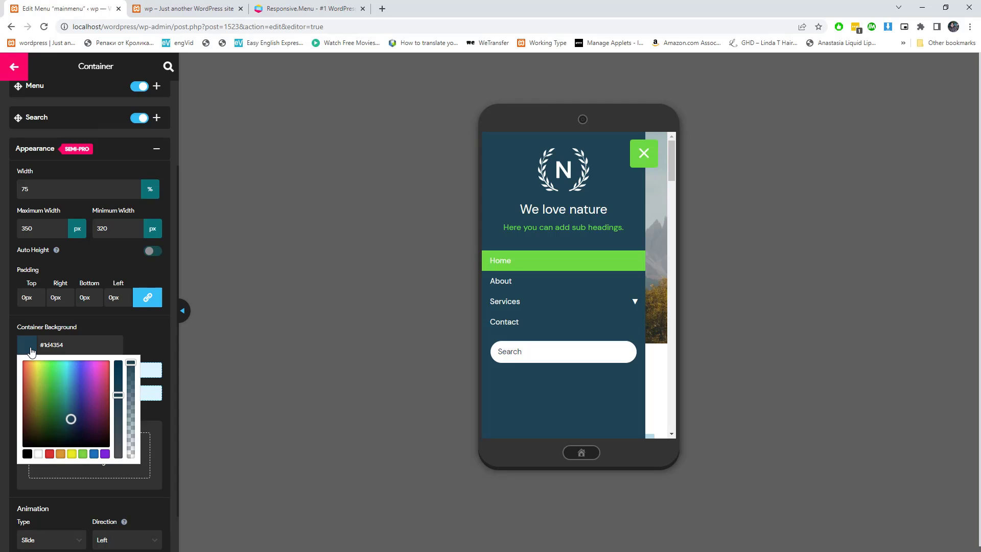
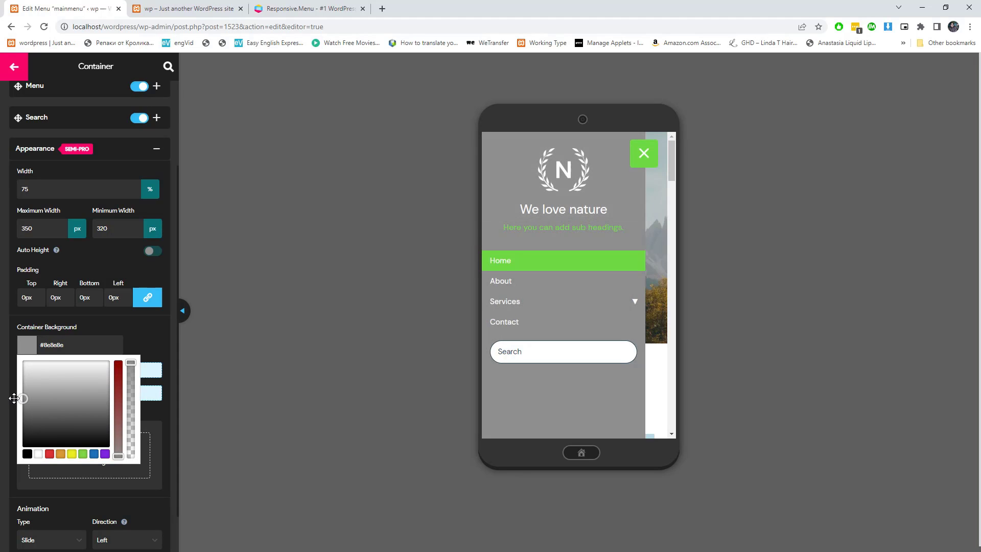
click(142, 345)
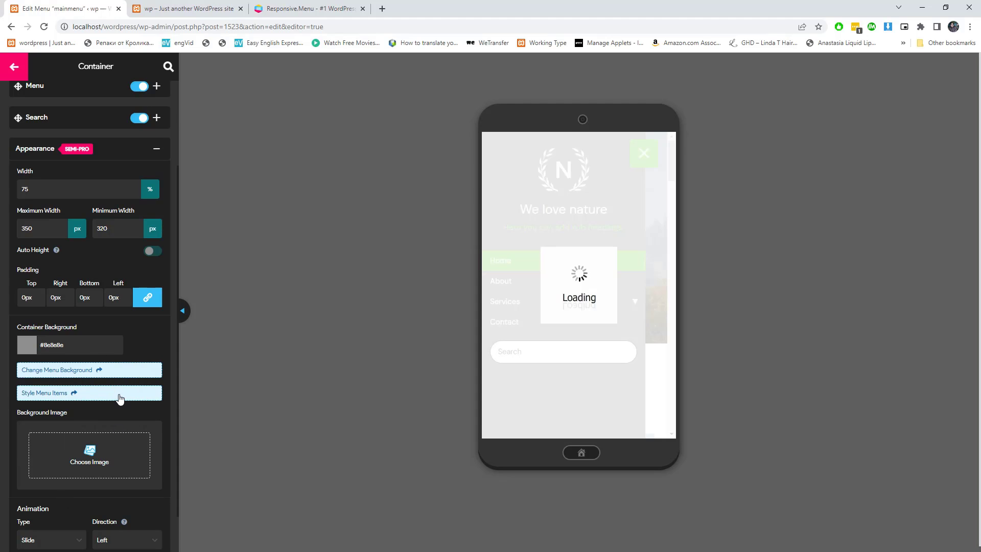
scroll(123, 404, down, 2)
scroll(130, 413, up, 5)
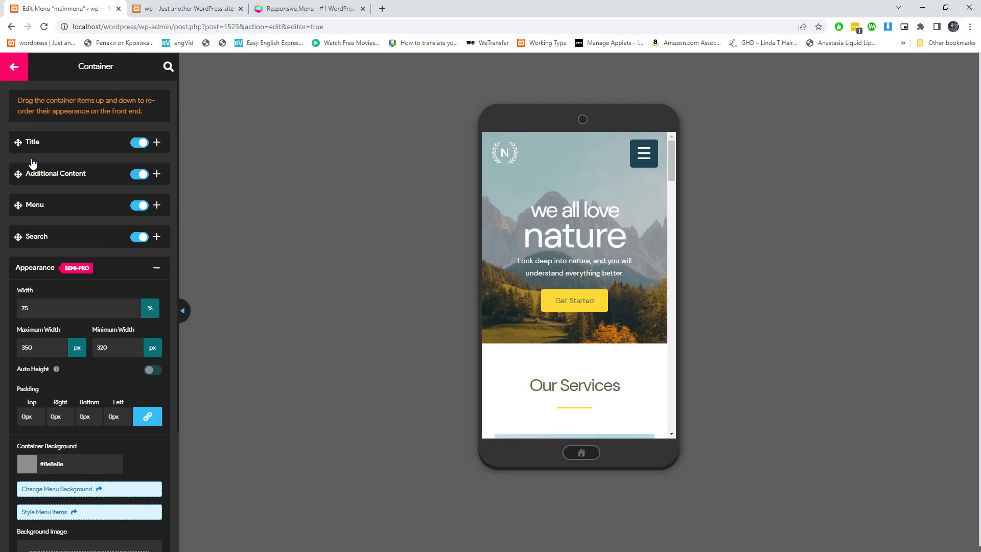
Set the toggle button's active color to orange #dd9933 with the menu open in the preview.
click(16, 69)
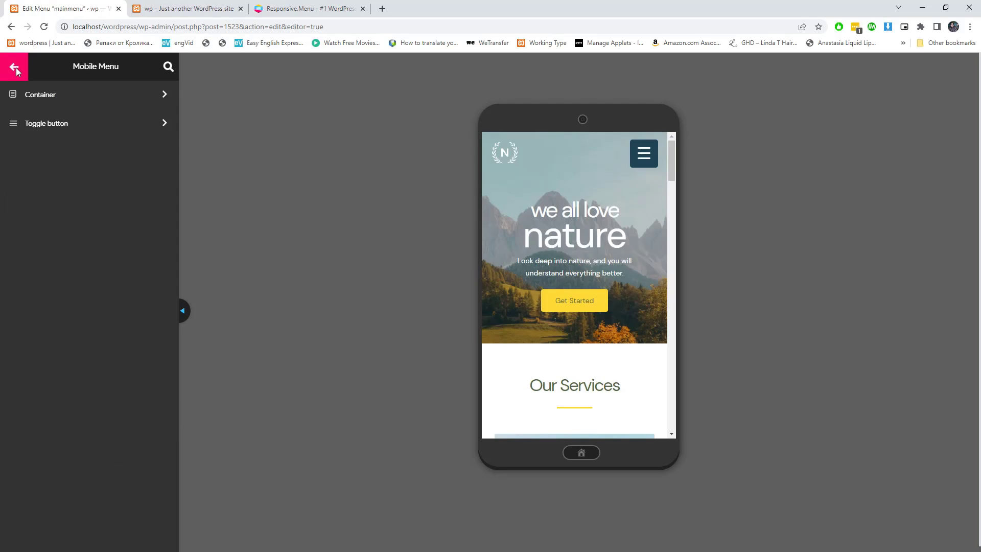
click(54, 124)
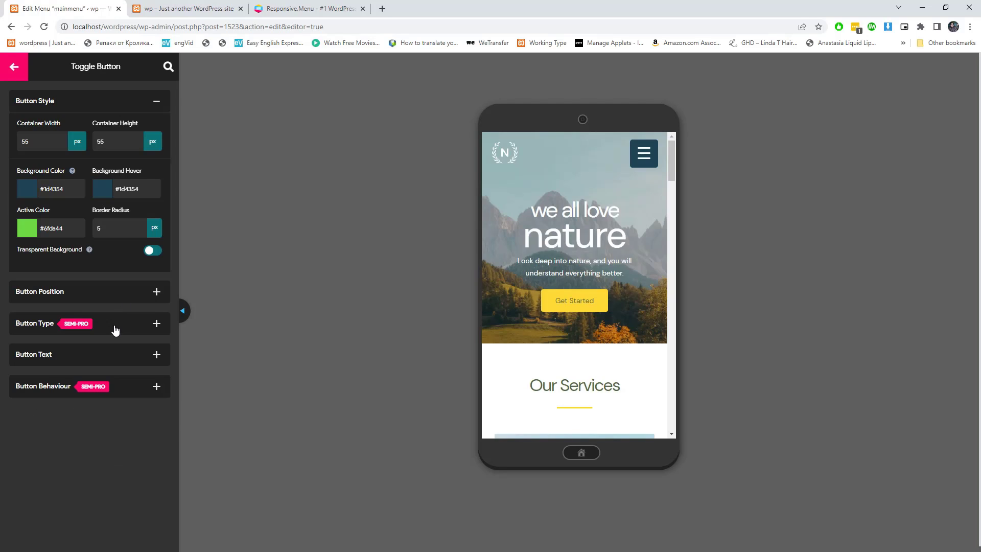
click(644, 153)
click(26, 227)
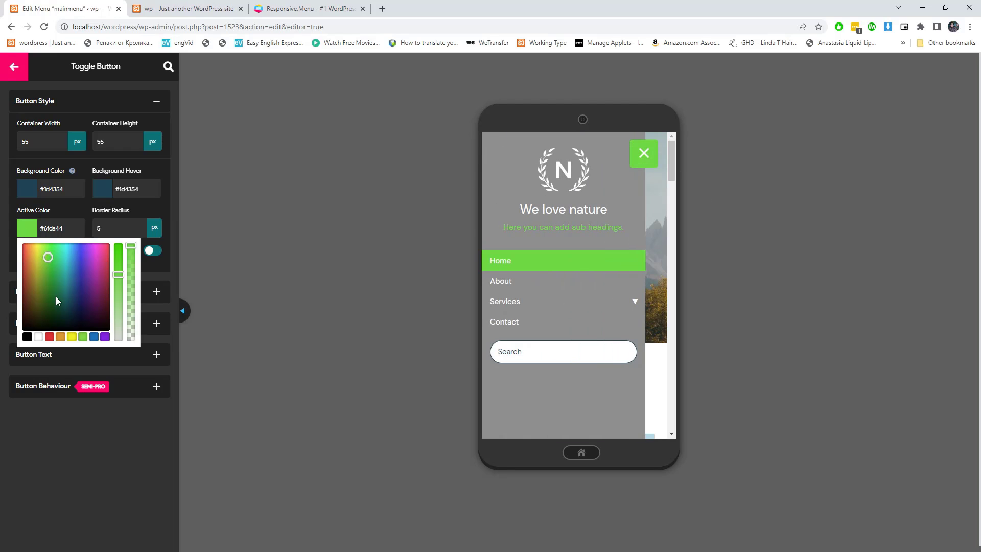
click(60, 336)
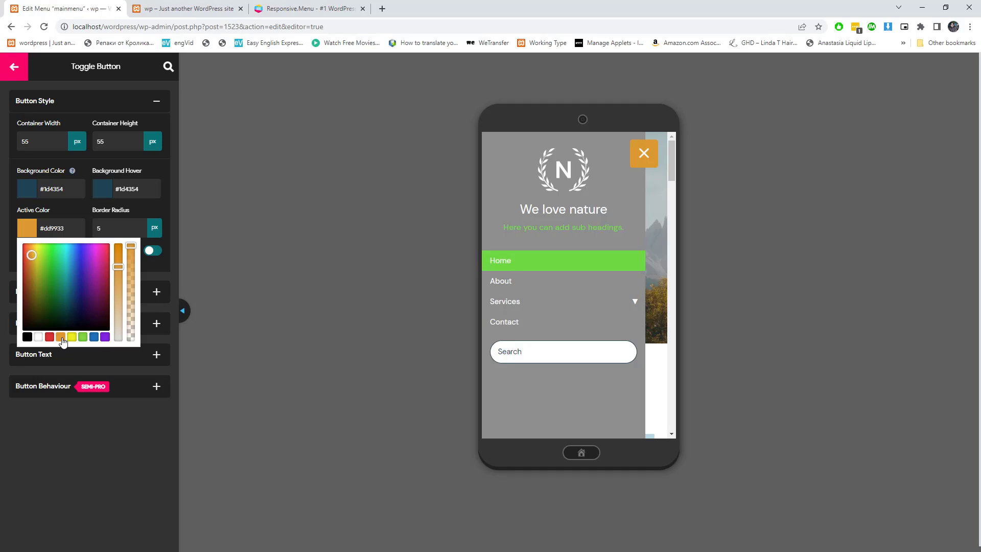
click(145, 209)
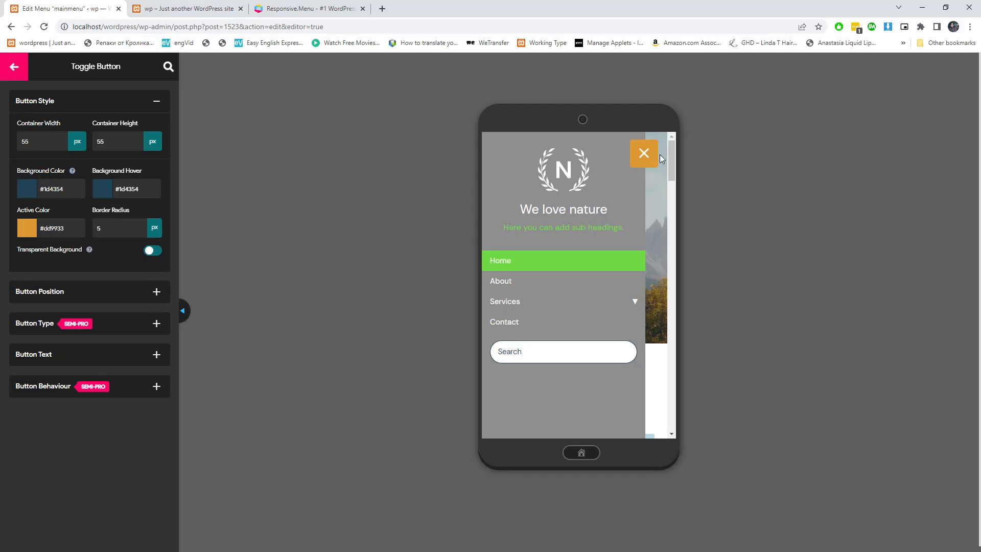
Try the toggle button on the left side, then set its side back to right.
click(95, 293)
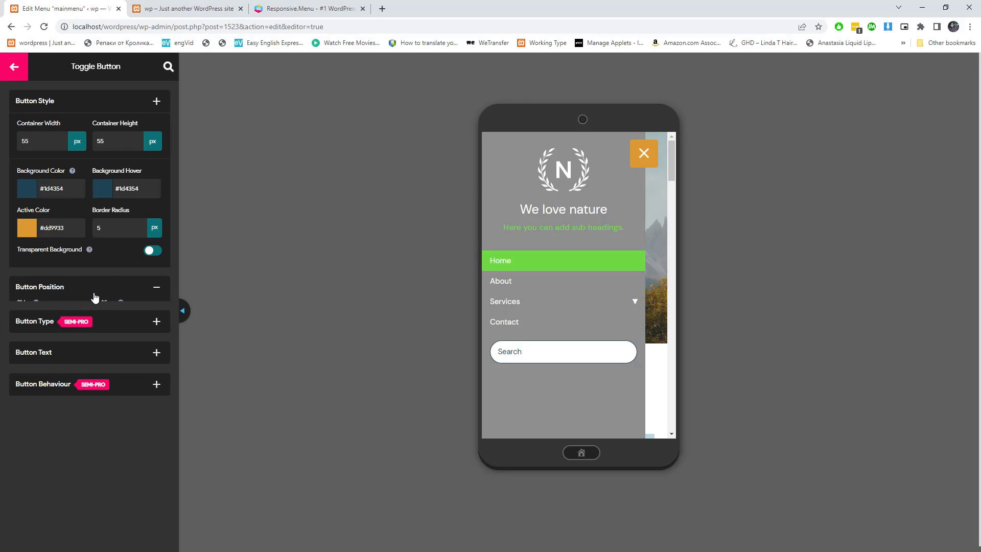
click(56, 174)
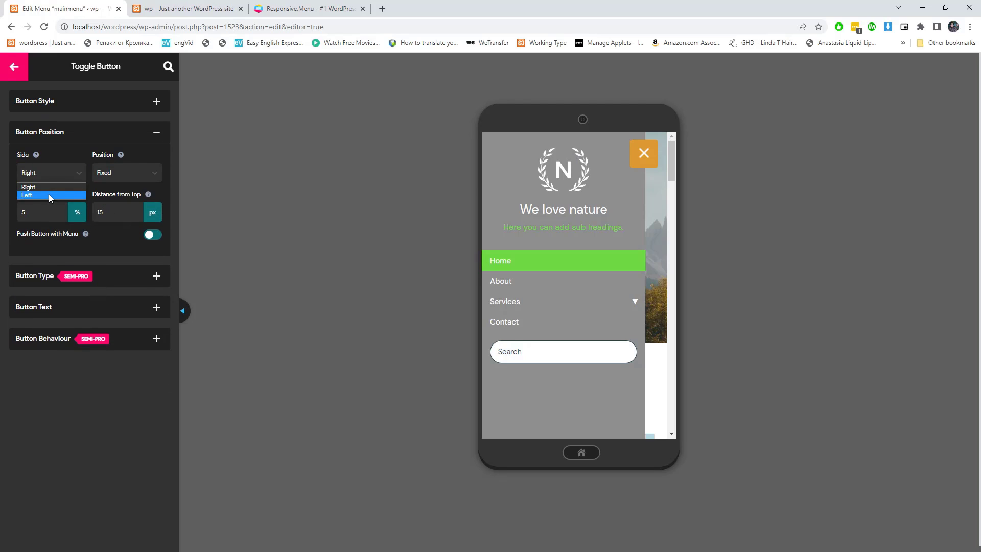
click(48, 194)
click(50, 173)
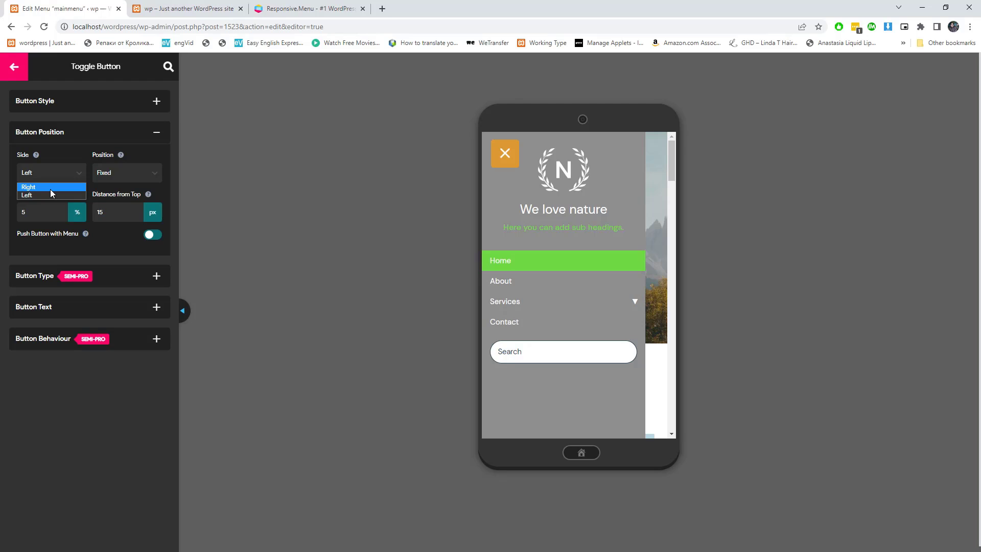
click(50, 188)
Examine the hamburger options in the toggle button's type settings.
click(114, 277)
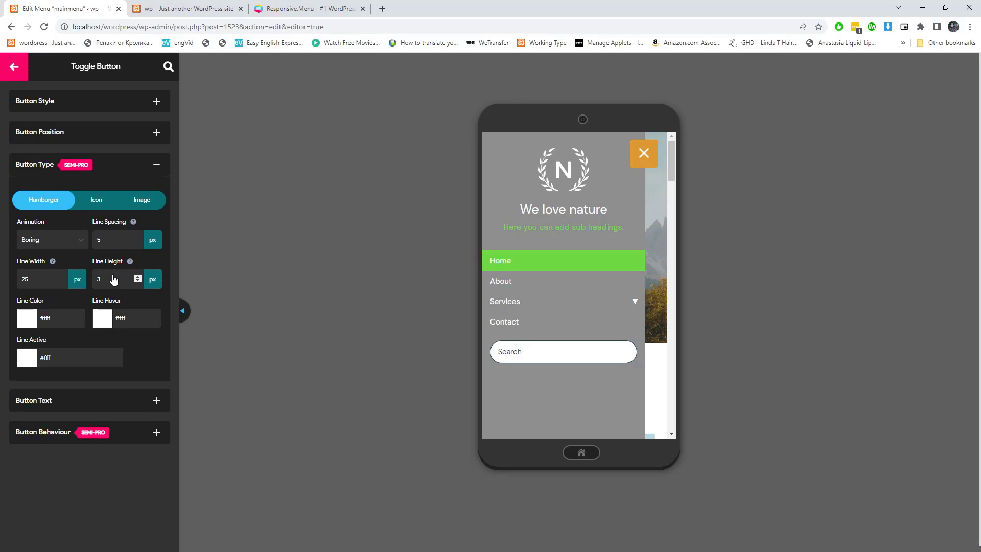
click(61, 248)
click(52, 262)
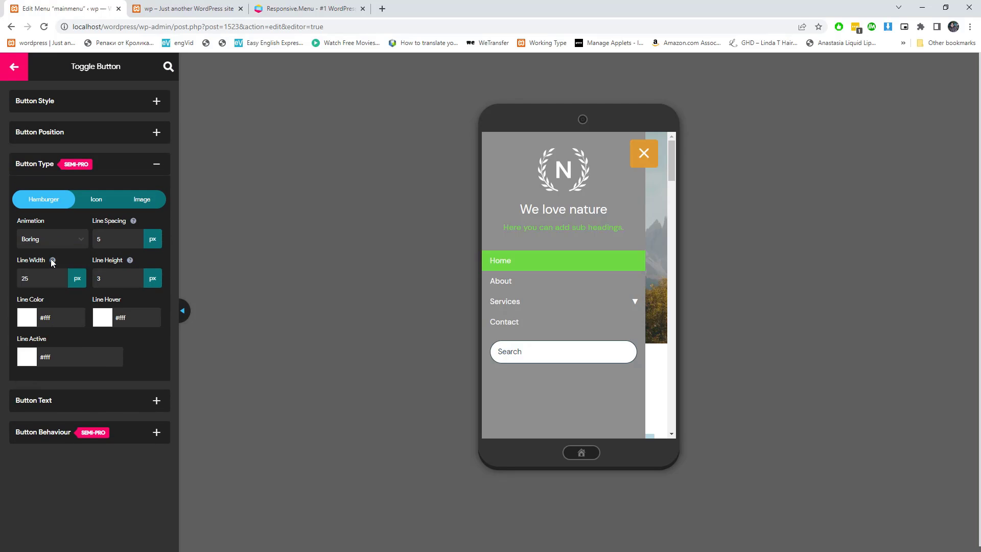
click(42, 169)
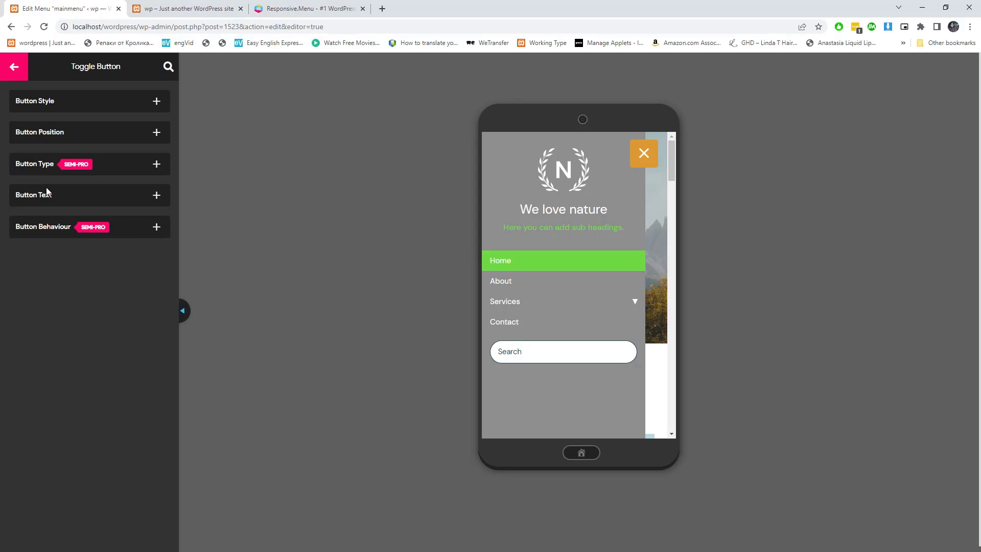
Try the text "Meun" on the toggle button and update the menu.
click(83, 200)
click(82, 200)
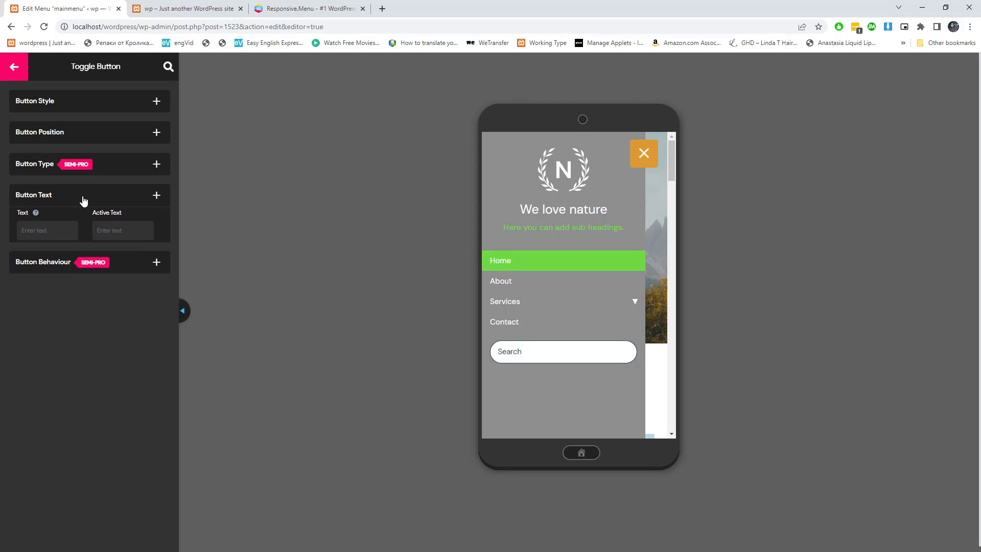
click(80, 200)
click(53, 234)
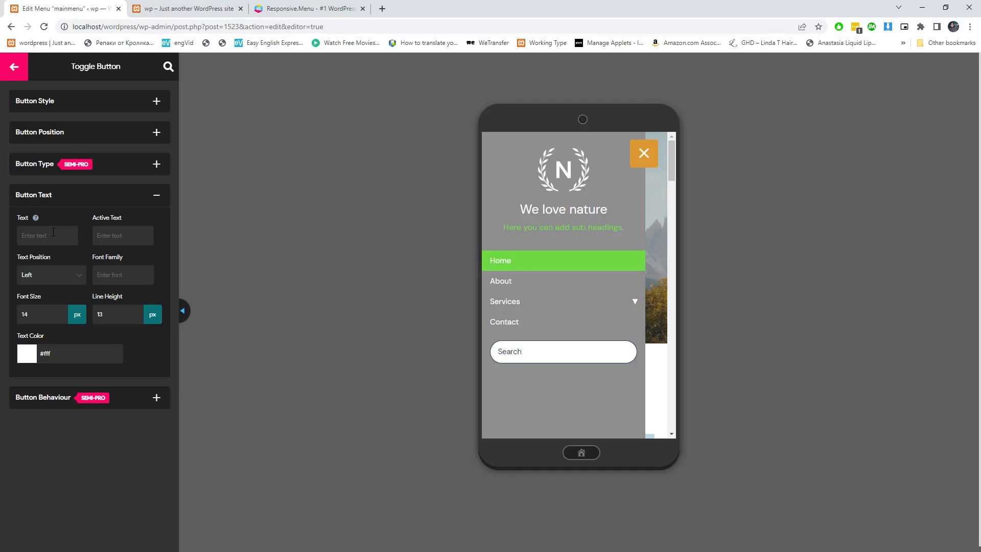
text(Meun)
click(120, 201)
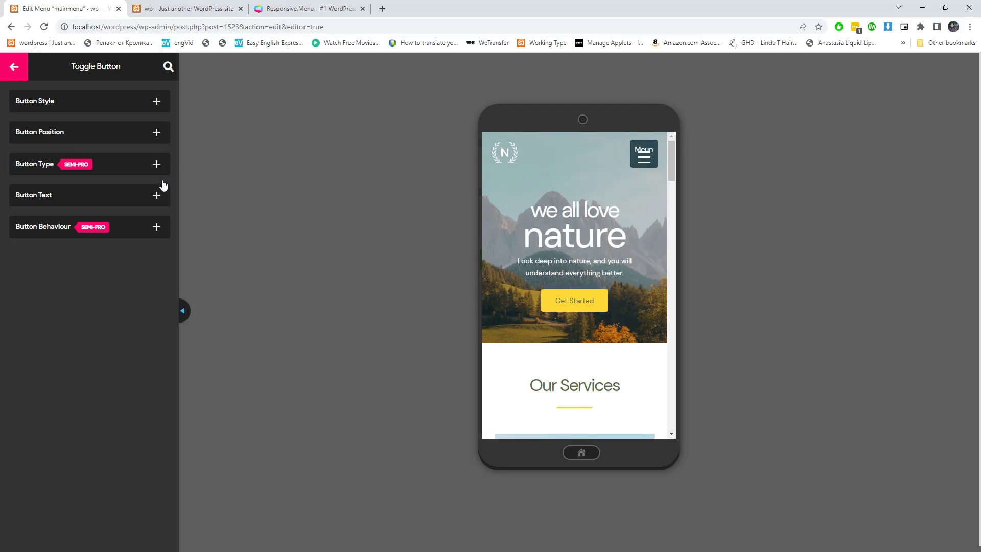
Clear the toggle button's text and update the menu again.
click(116, 197)
drag(39, 238, 0, 233)
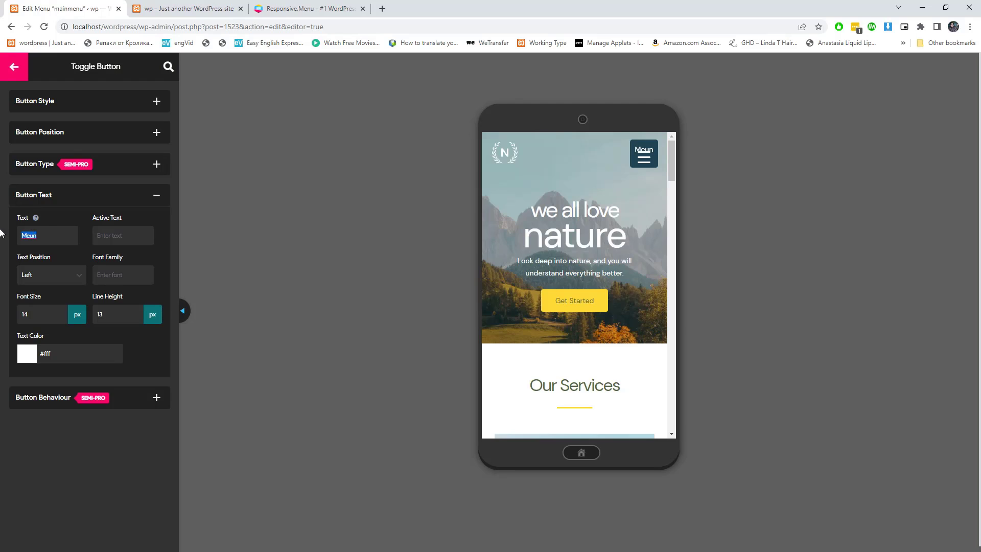
key(BackSpace)
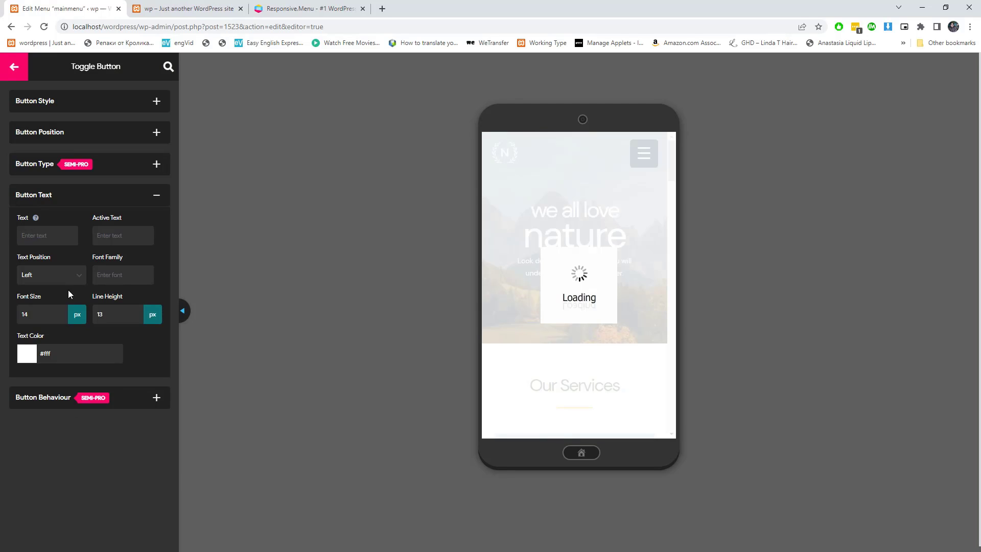
Leave the toggle button settings and open the menu settings of the mobile menu container's Menu item.
click(14, 68)
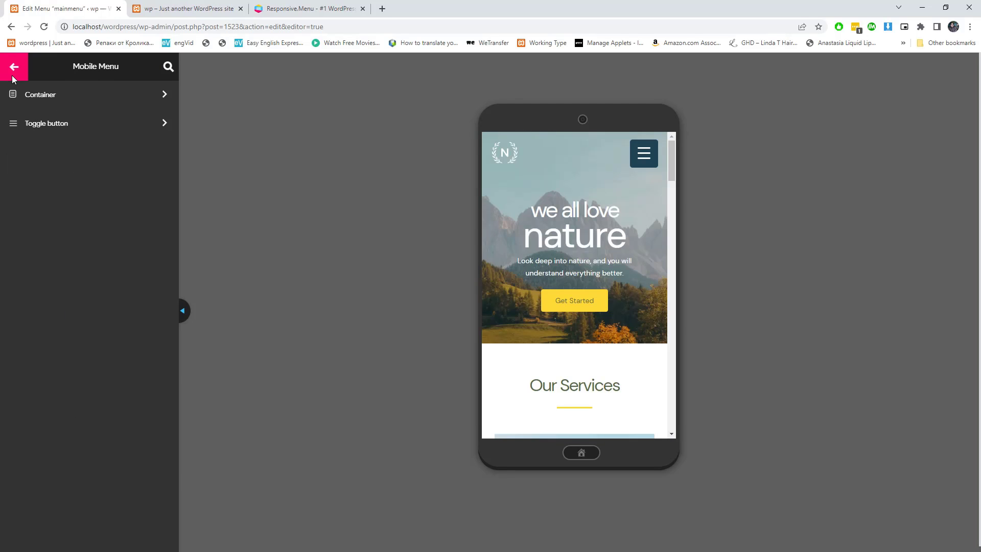
click(72, 104)
scroll(108, 357, down, 3)
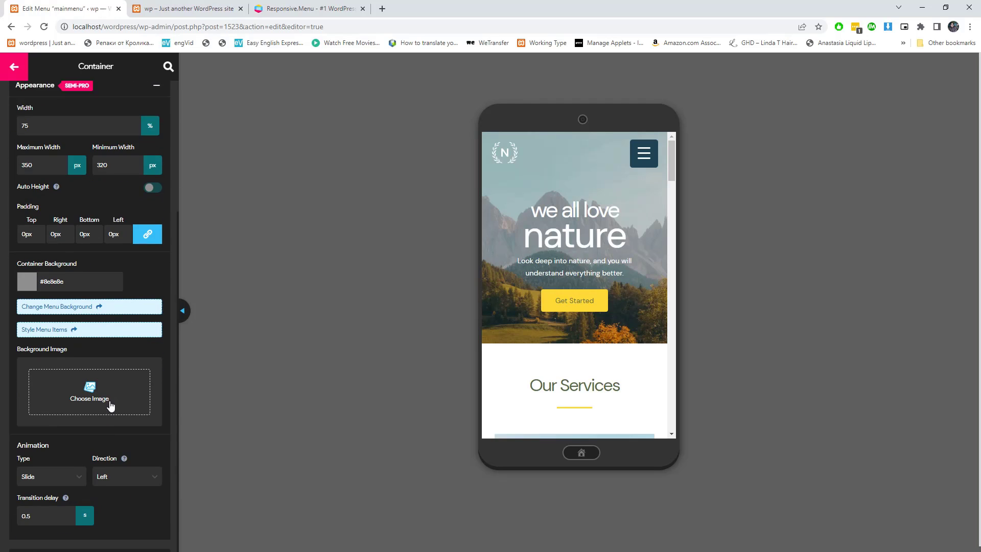
scroll(108, 410, up, 1)
scroll(109, 358, up, 3)
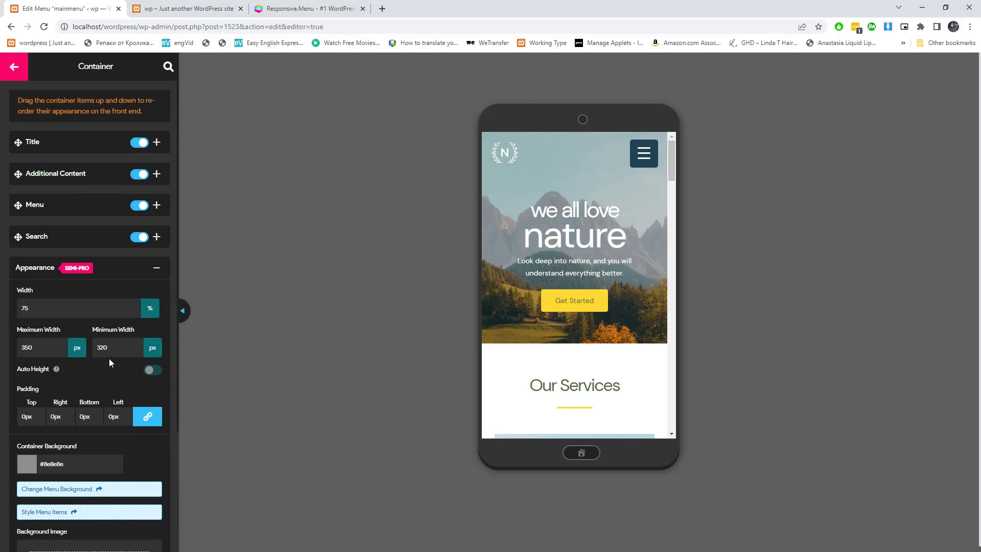
click(66, 207)
click(55, 231)
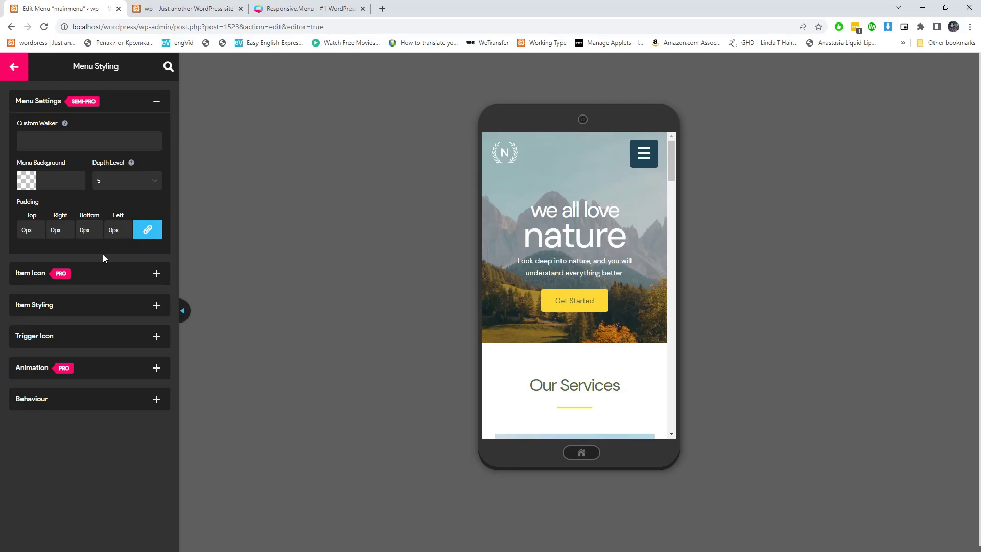
Set the active item background of the top-level menu items to orange #dd9933 in the item styling.
click(84, 307)
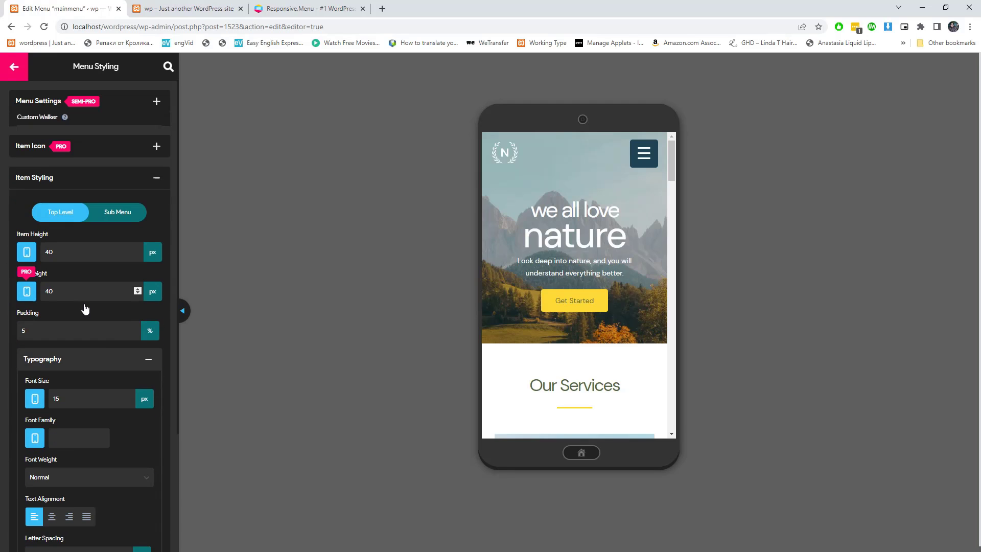
scroll(103, 312, down, 4)
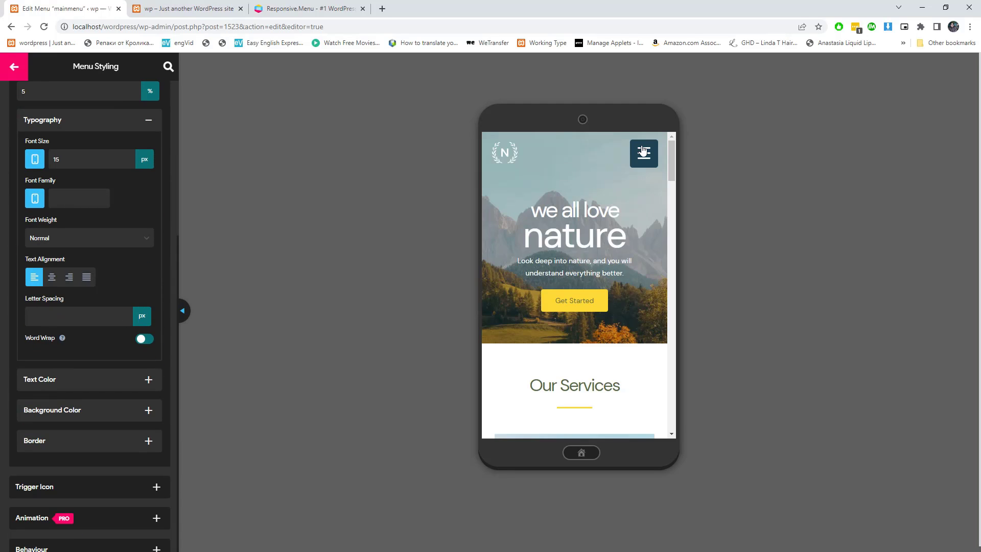
click(93, 379)
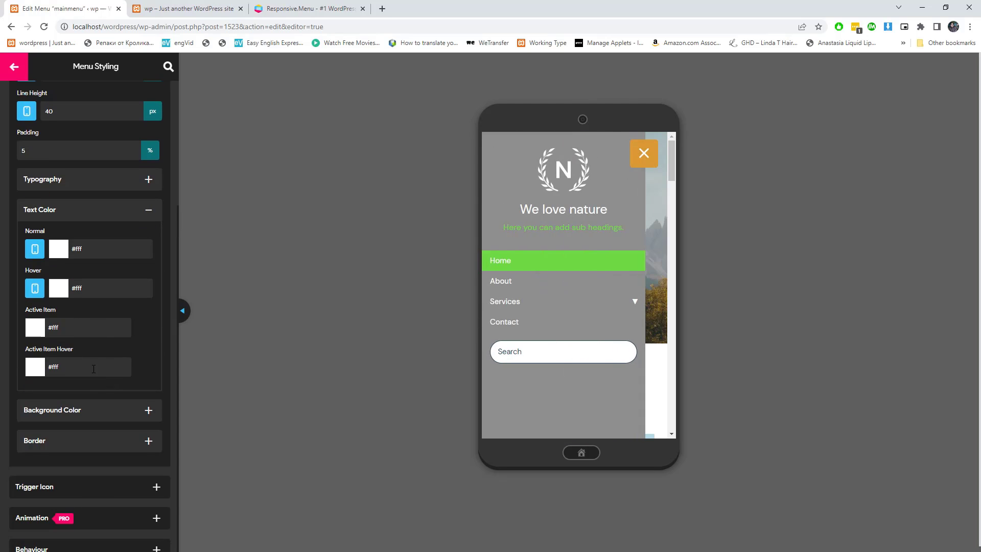
click(87, 410)
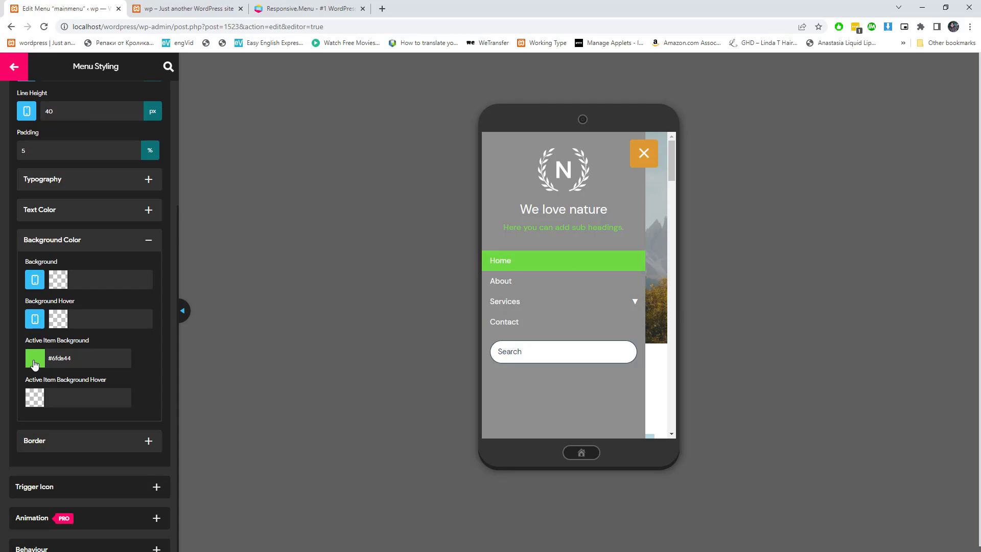
click(35, 362)
click(68, 467)
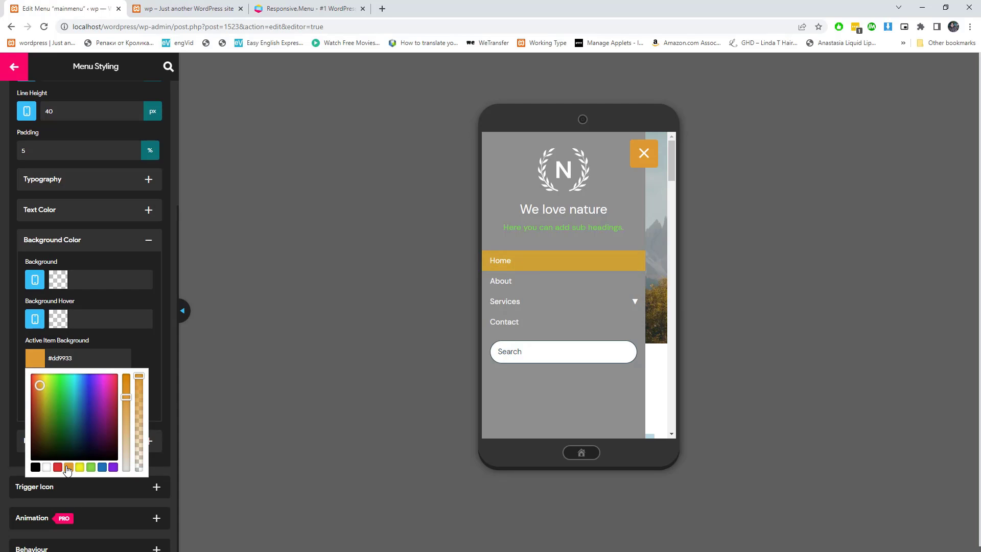
click(146, 345)
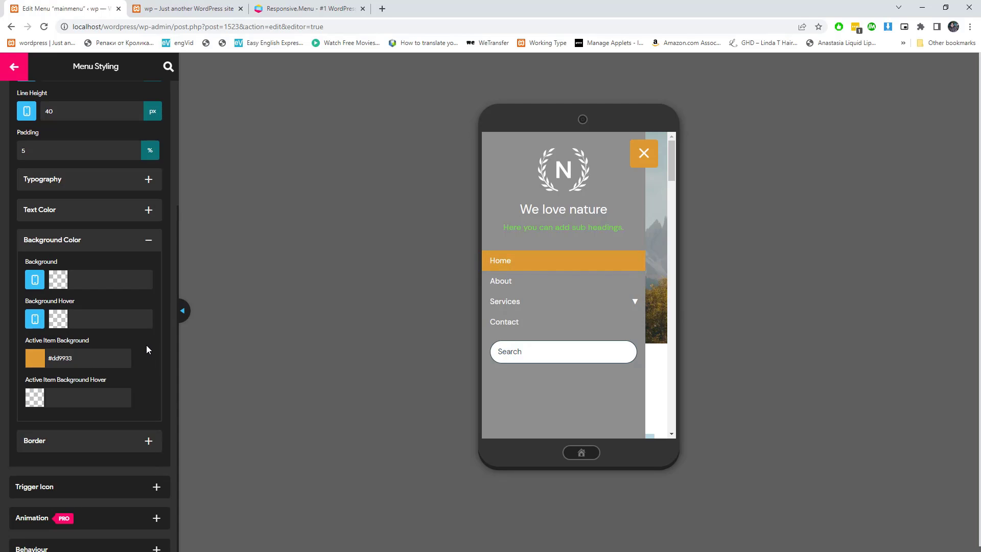
Set the active item background hover to a lighter orange, #ddab5f, and update the menu.
click(35, 401)
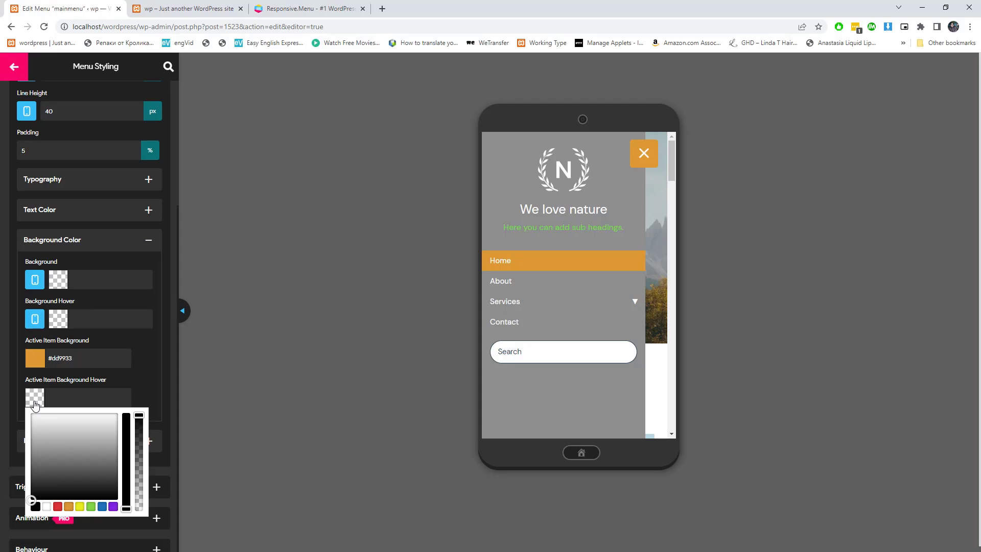
click(69, 506)
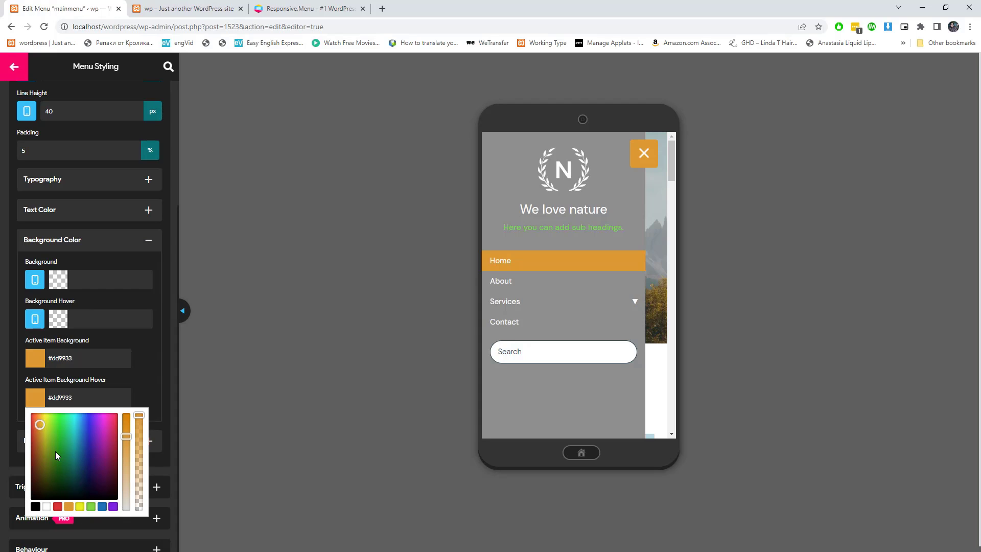
click(126, 436)
drag(126, 444, 126, 459)
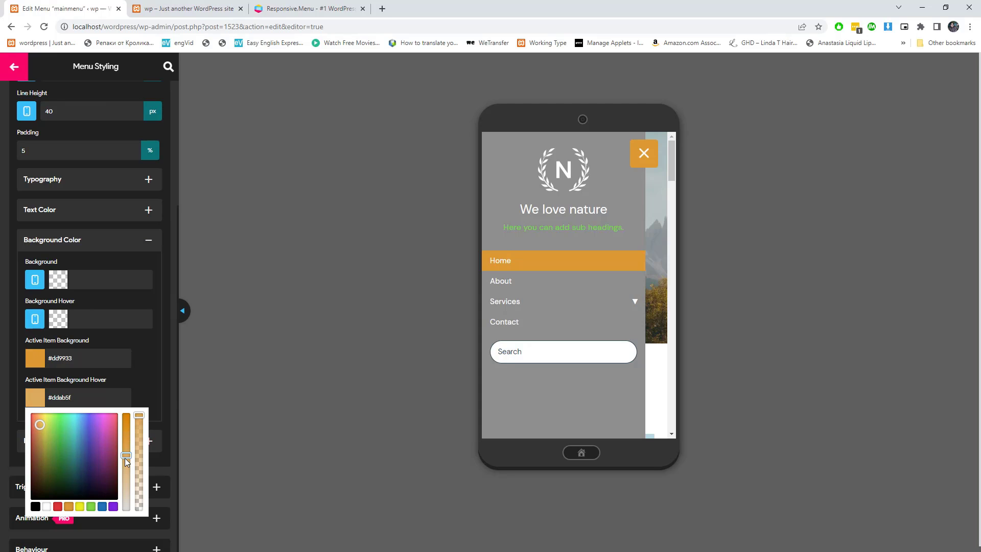
click(171, 449)
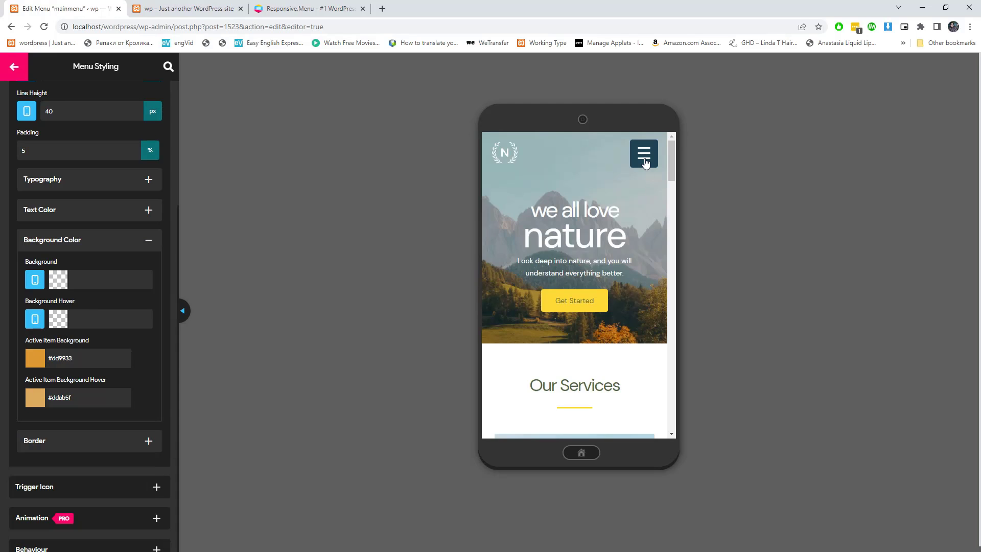
Test the menu in the phone preview by selecting Services and expanding and collapsing its submenu.
click(647, 157)
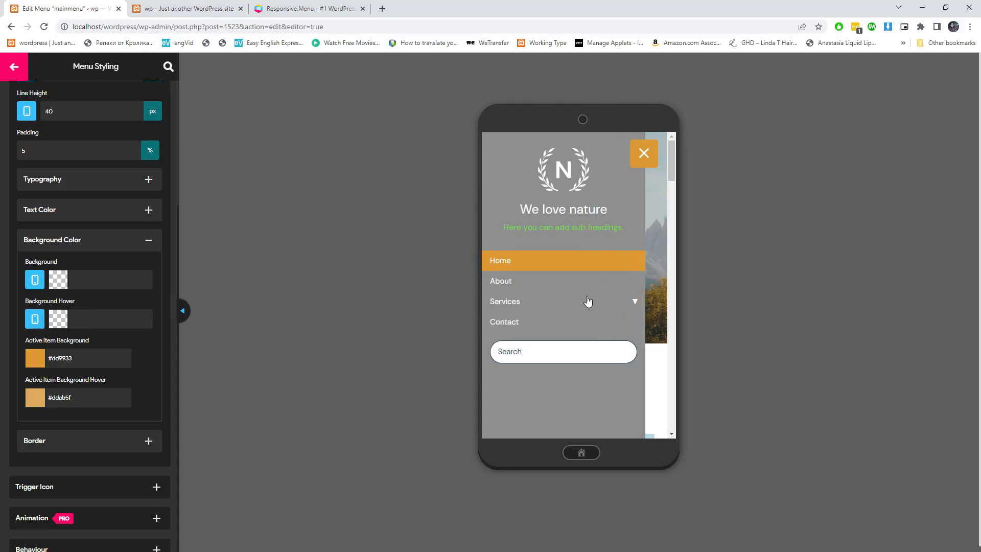
click(589, 301)
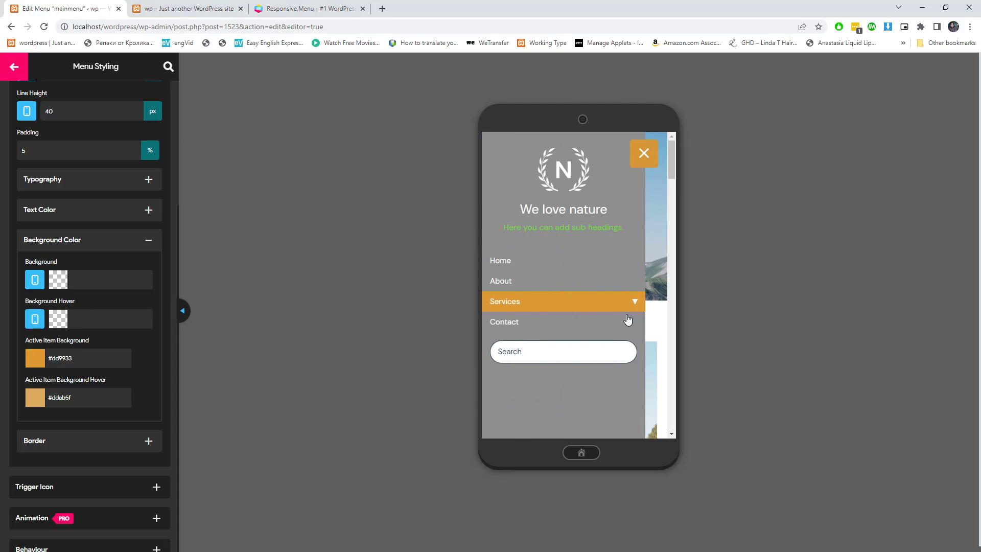
click(635, 302)
click(634, 302)
click(635, 302)
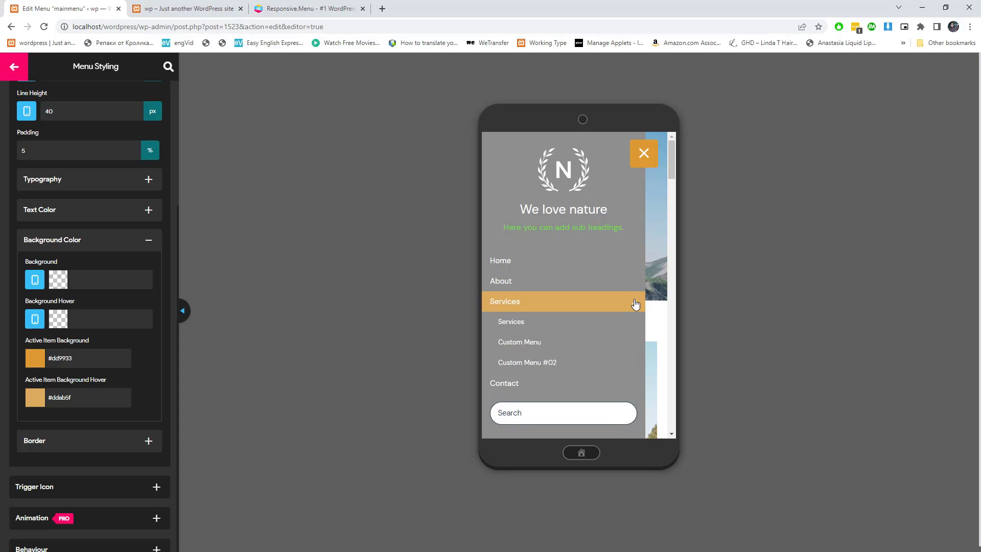
click(635, 303)
click(76, 216)
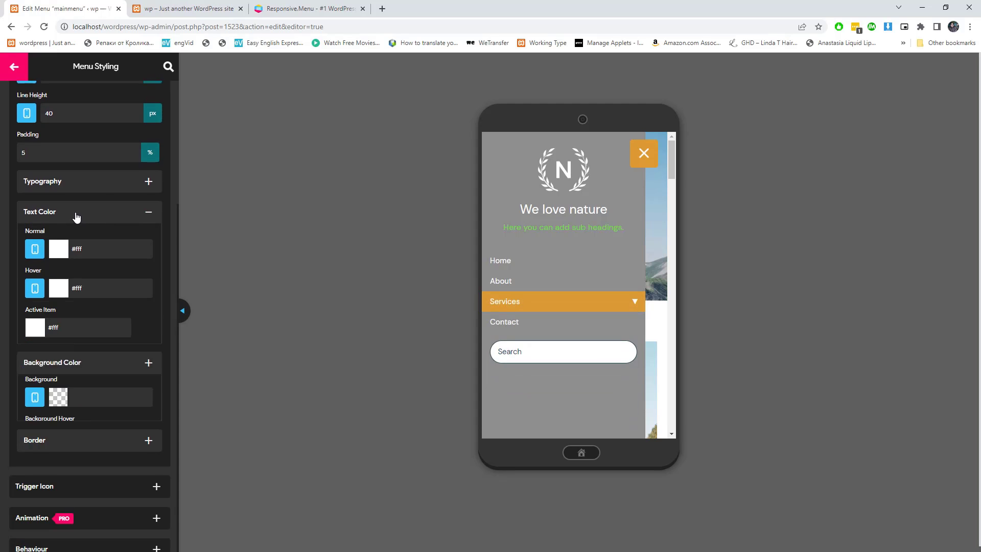
click(58, 249)
click(58, 249)
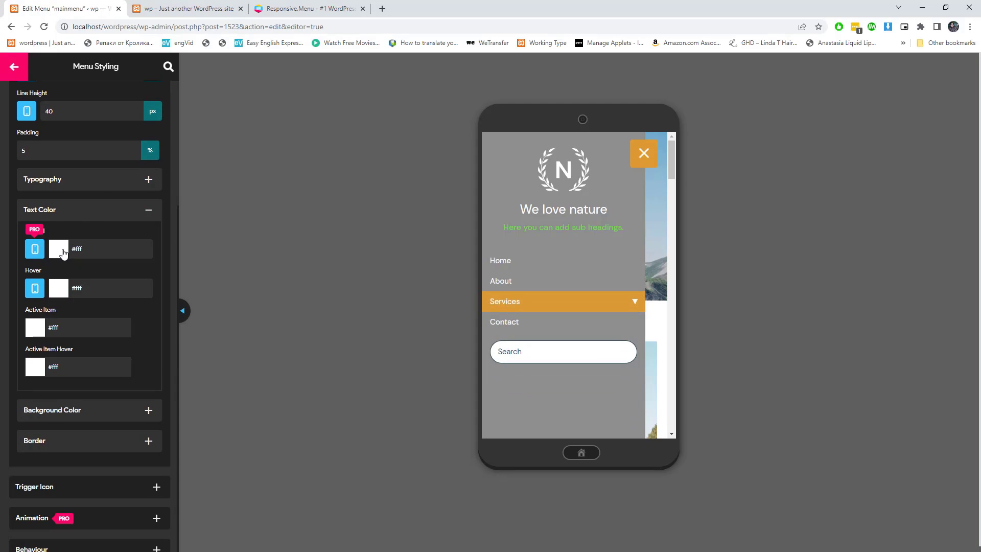
Set the top-level items' font size to 18 px, centre their text and update the menu.
click(75, 183)
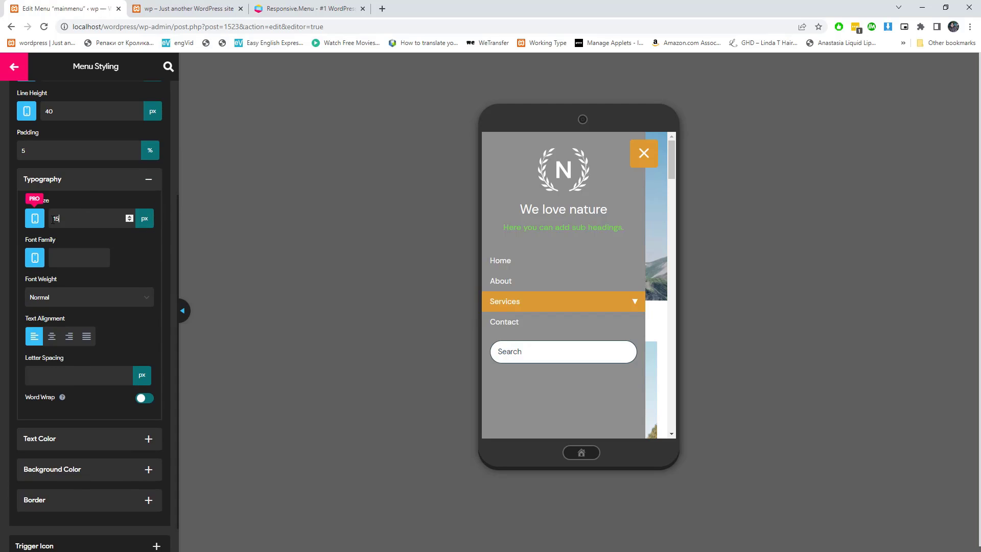
text(8)
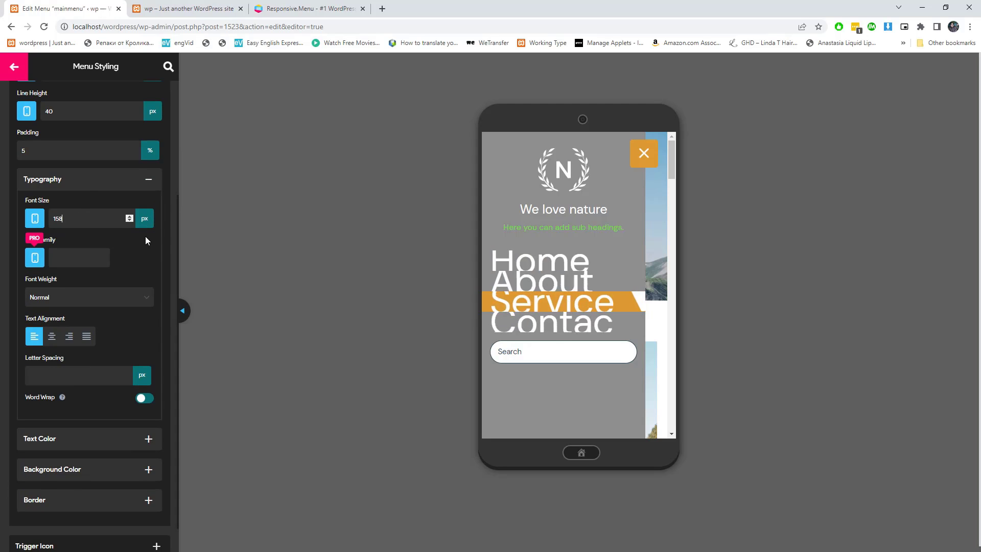
key(BackSpace)
key(BackSpace)
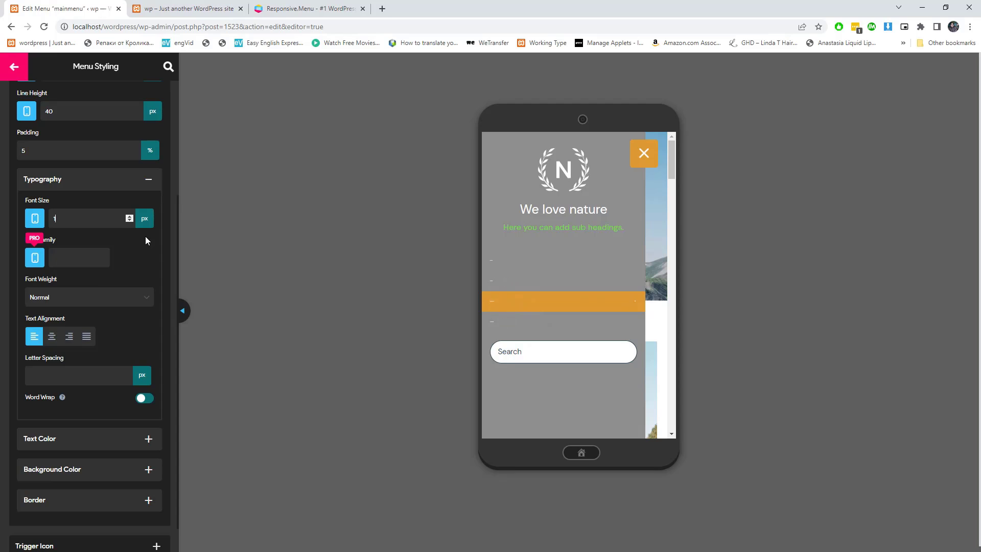
text(8)
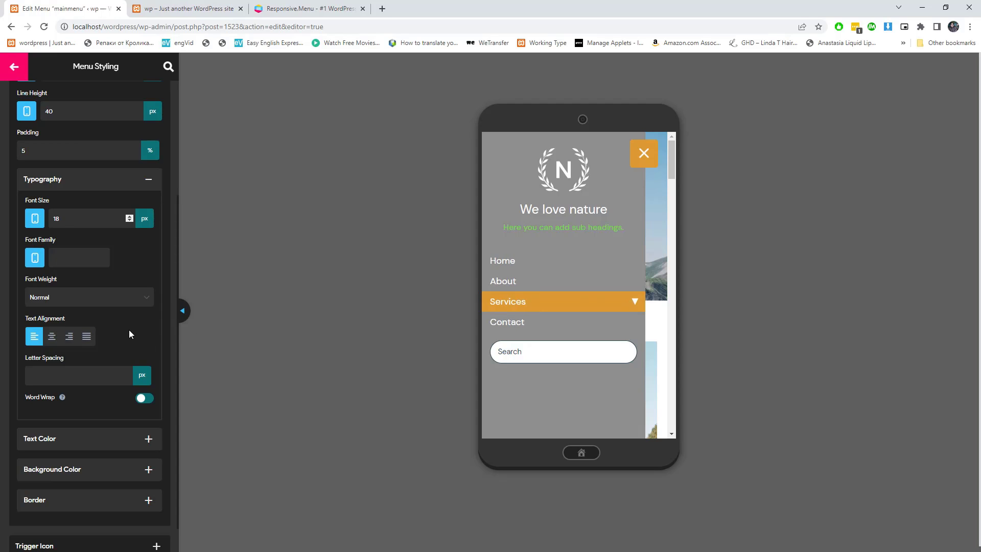
click(52, 338)
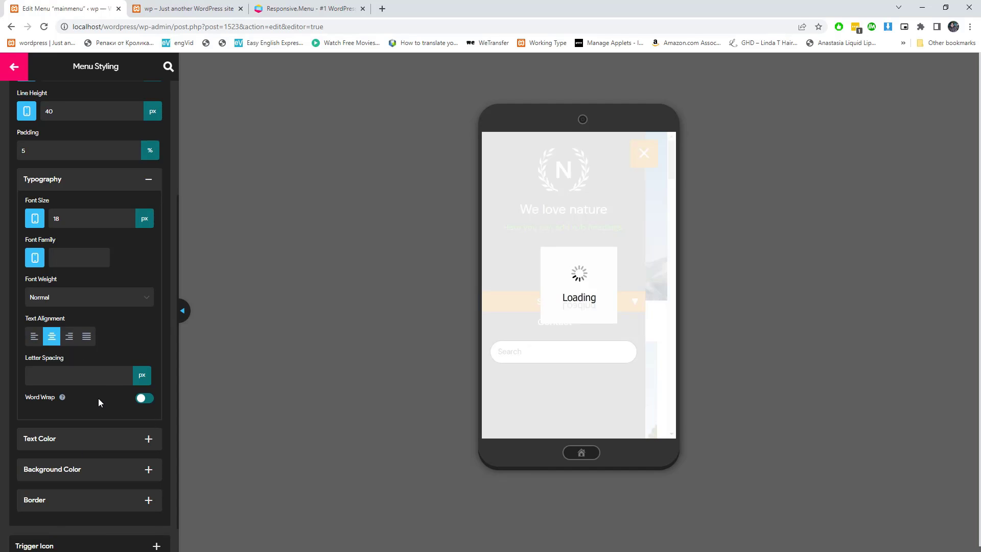
Return to the container's appearance settings, set the container background to light orange #ddb880 and update the menu.
click(12, 64)
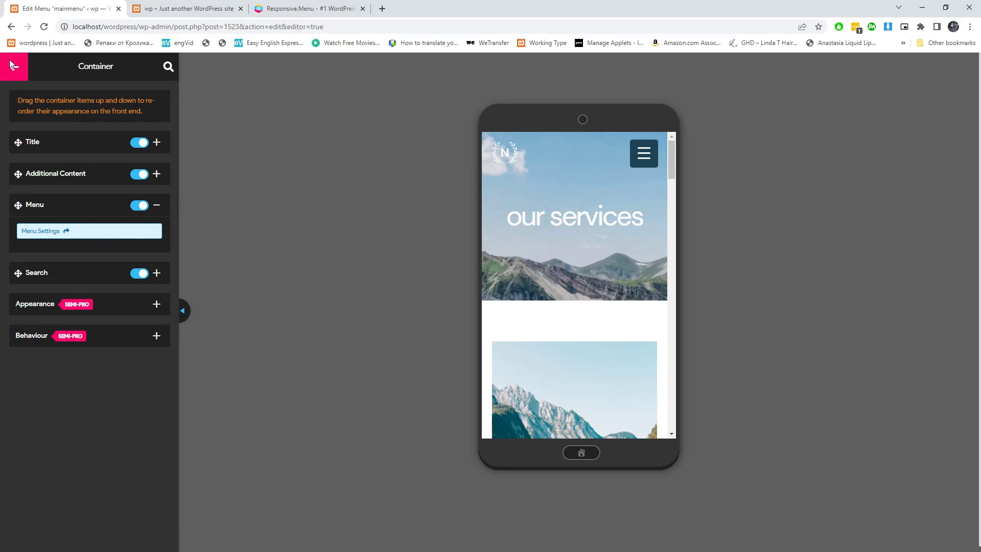
click(48, 309)
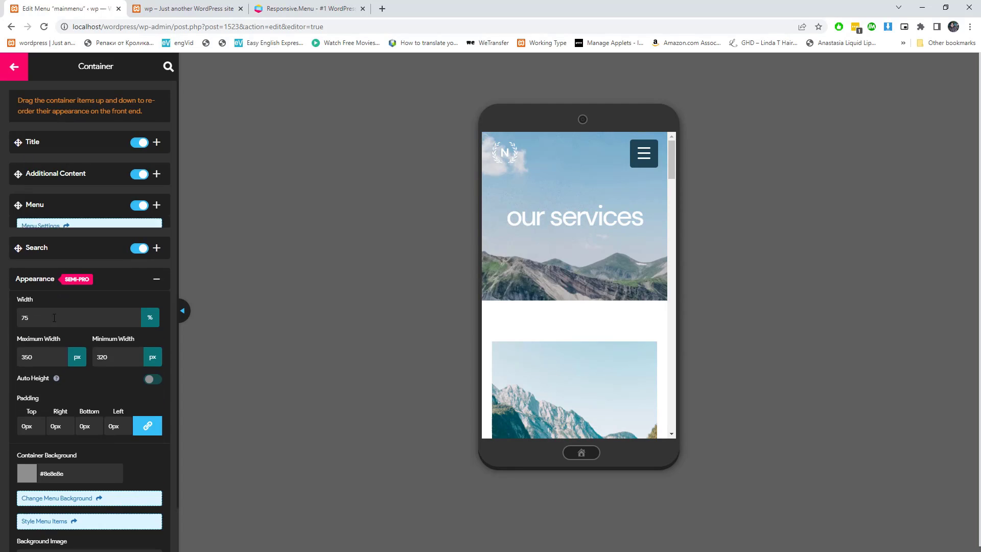
scroll(76, 434, down, 2)
click(28, 347)
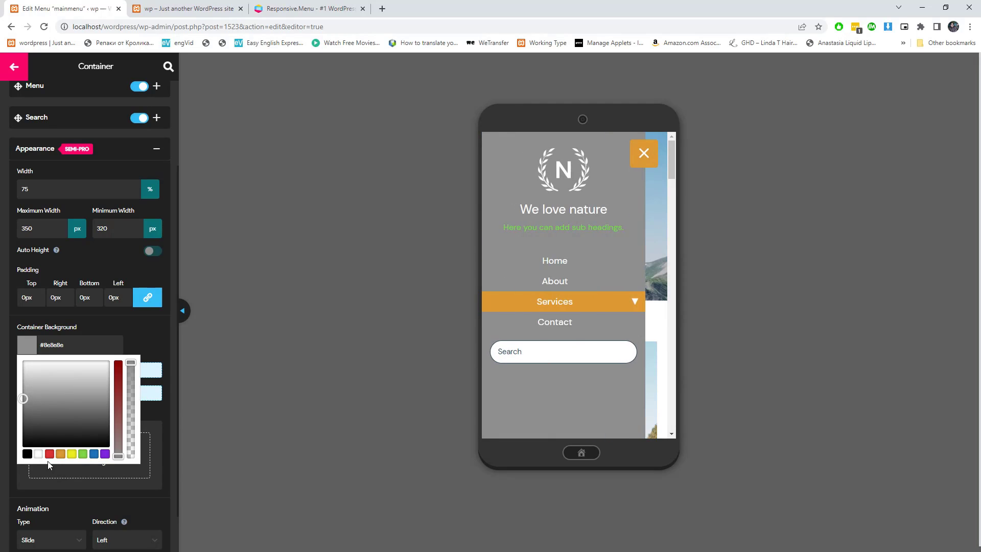
click(71, 454)
click(60, 454)
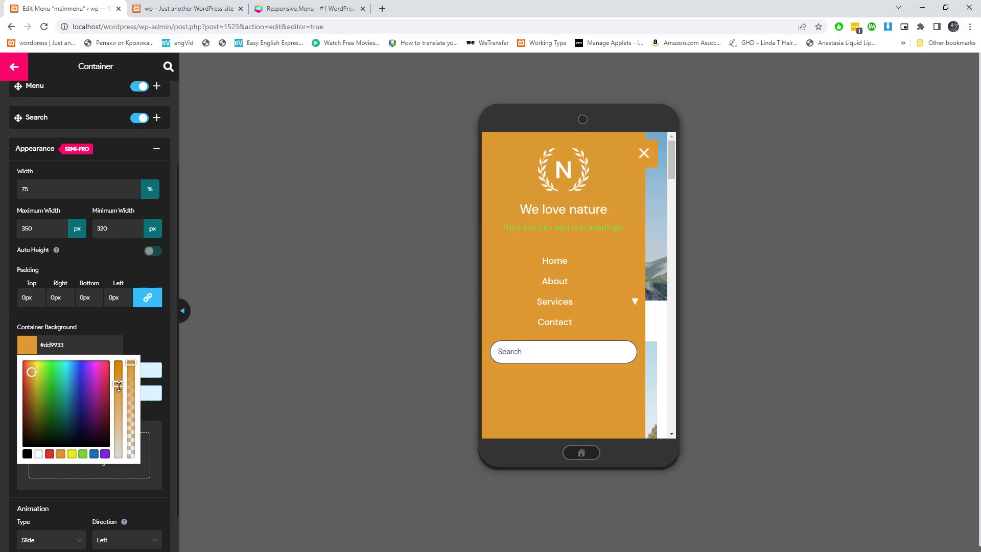
drag(118, 386, 118, 418)
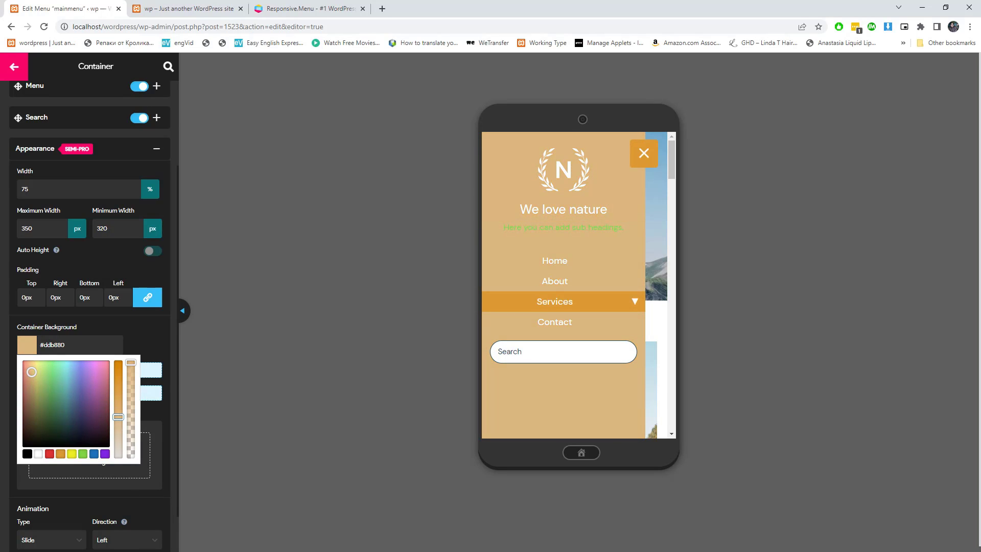
click(191, 96)
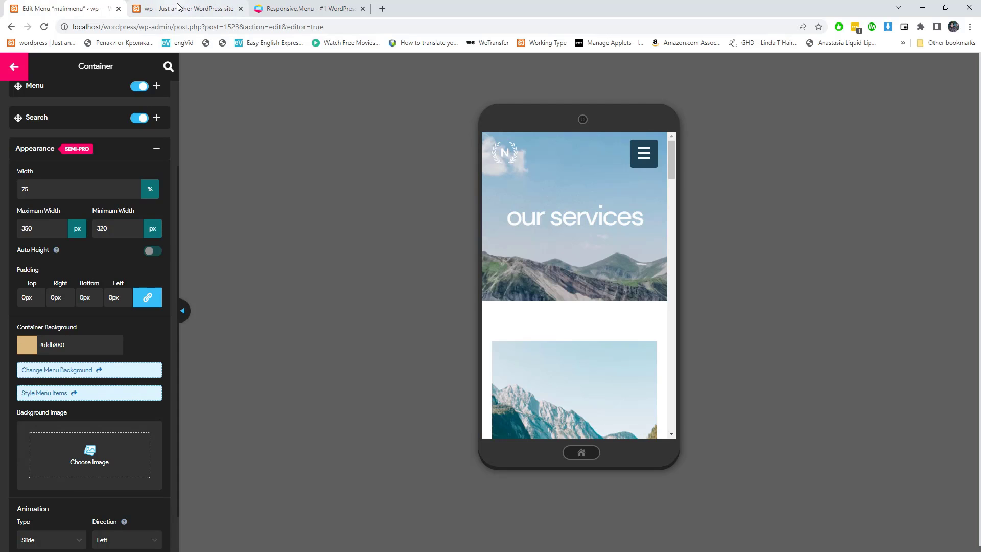
Switch to the live site's browser tab, reload the front page and shrink the developer tools to enlarge the mobile preview.
click(177, 8)
click(215, 26)
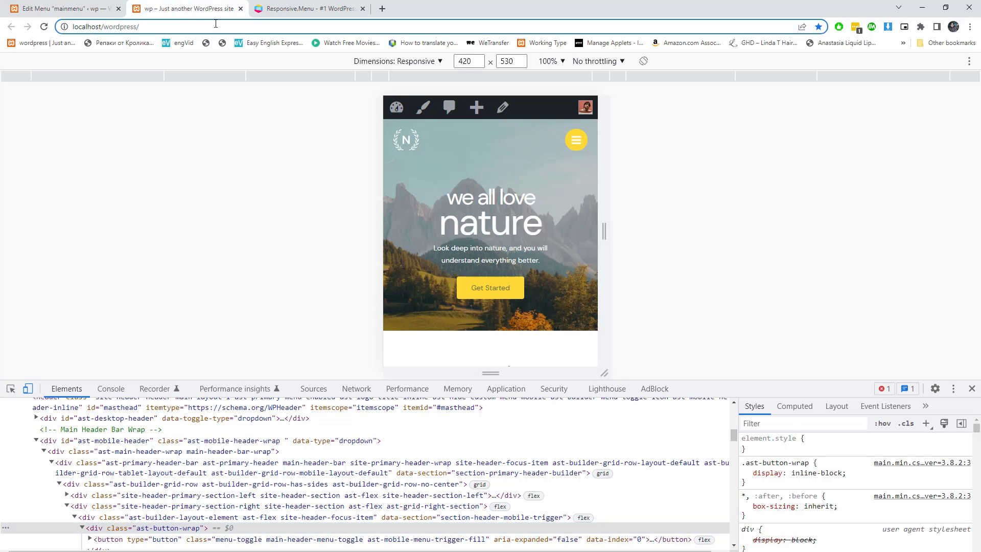
key(Return)
drag(741, 386, 744, 547)
Test the live mobile menu by expanding and collapsing the Services submenu, going to the About page and reopening the menu.
click(580, 148)
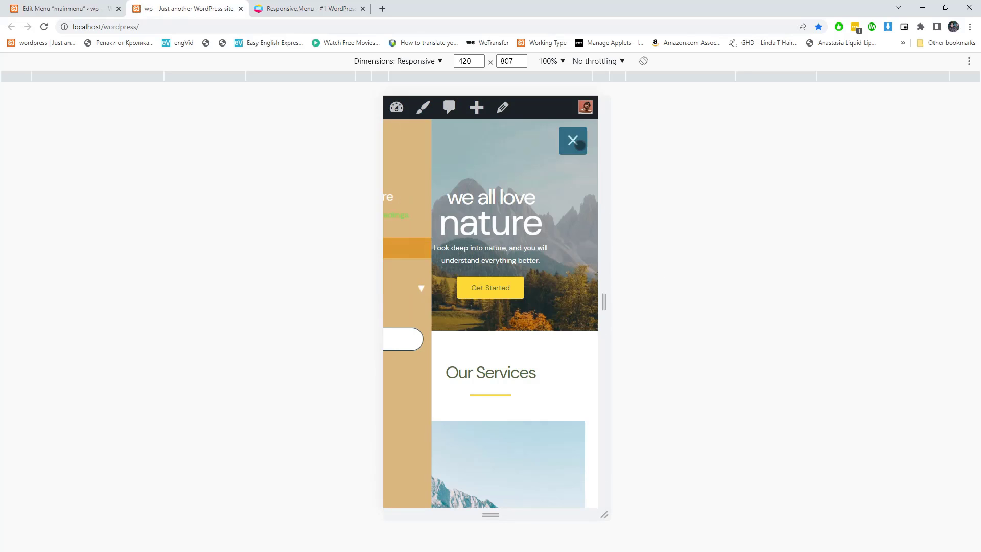
click(537, 289)
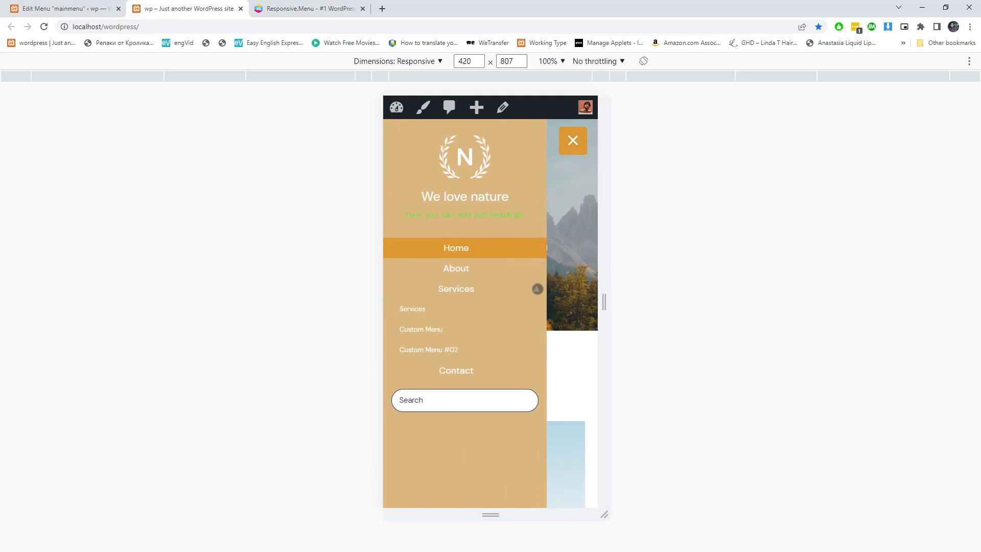
click(537, 289)
click(490, 271)
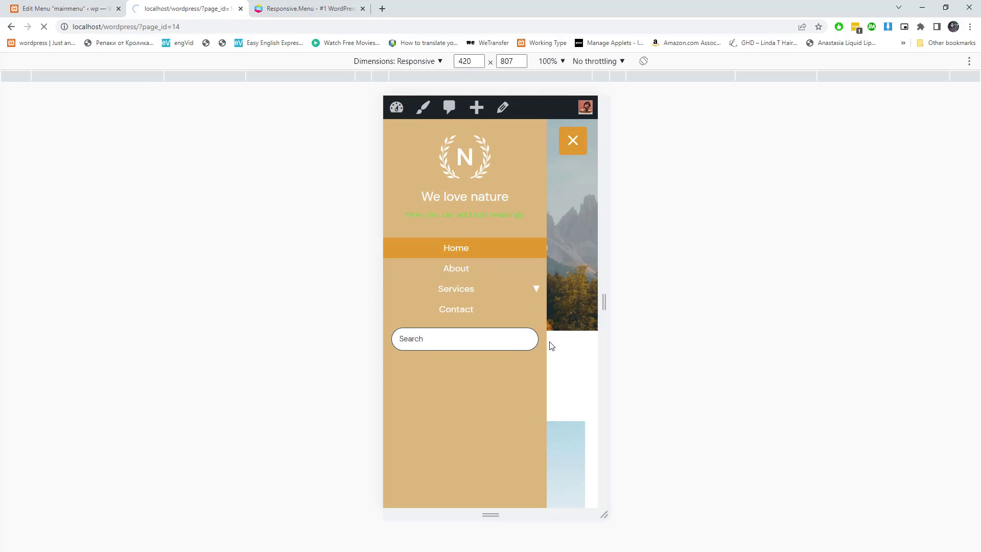
click(572, 146)
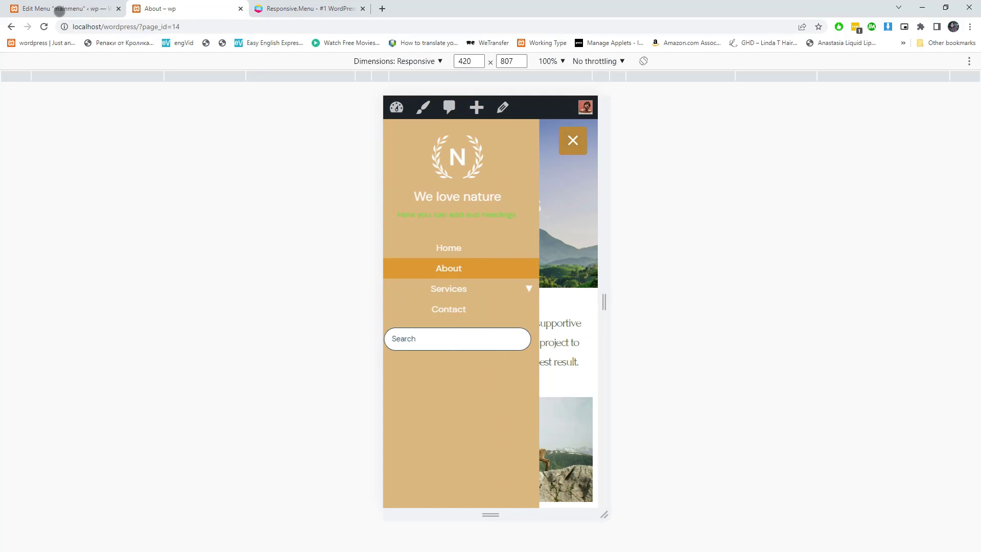
Switch to the menu editor's browser tab and set the text color of the container's additional content to black #000000.
click(61, 9)
click(12, 66)
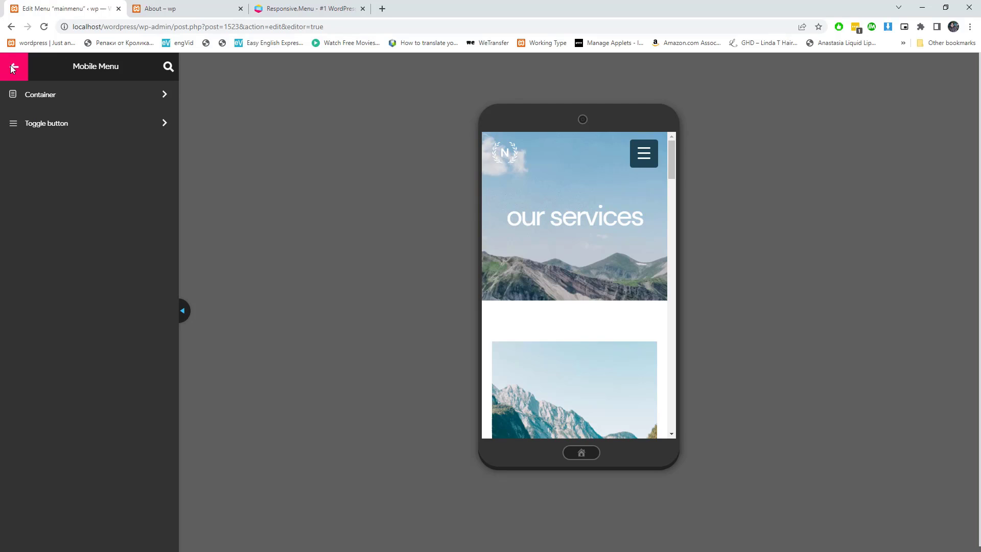
click(12, 69)
click(50, 100)
click(63, 107)
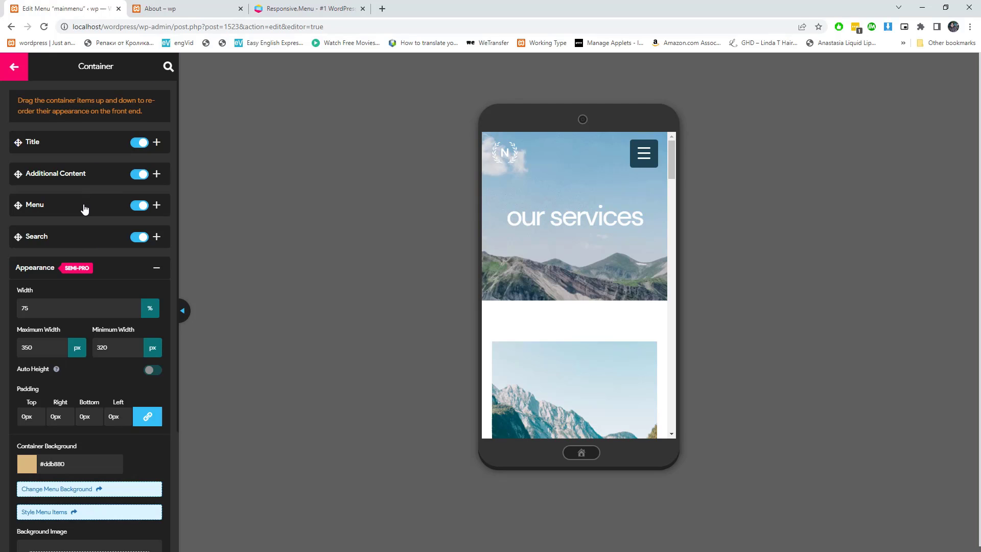
click(96, 176)
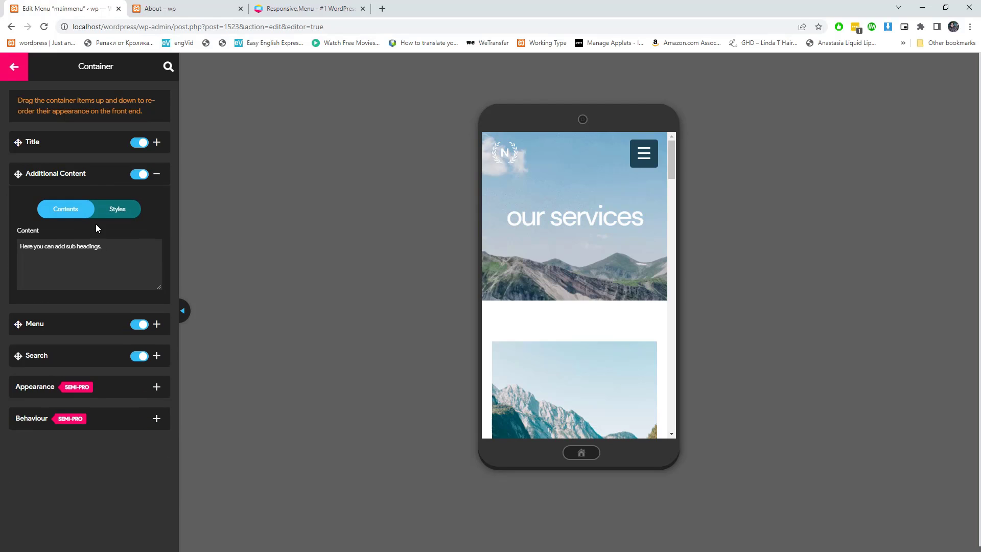
click(117, 209)
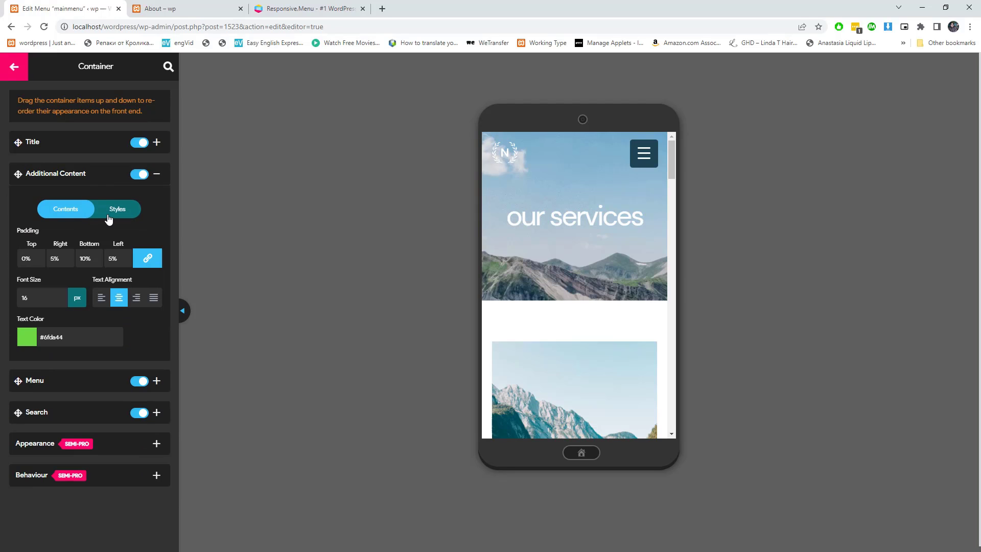
click(28, 342)
click(27, 446)
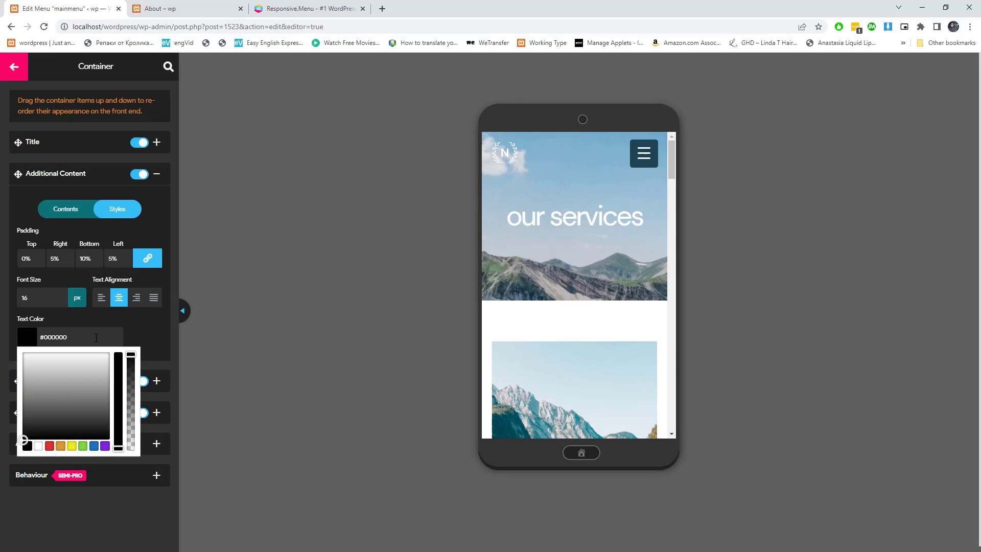
click(142, 326)
click(644, 155)
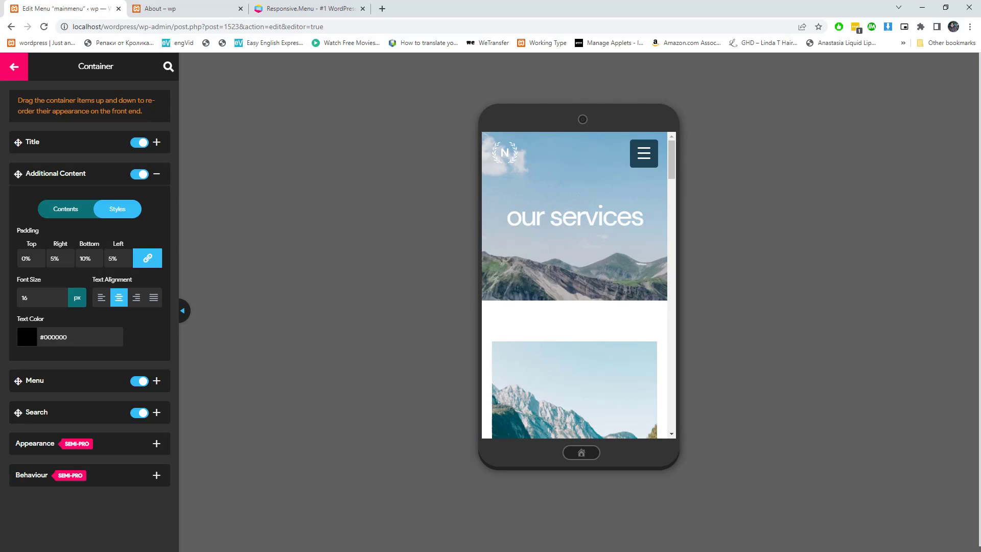
Switch to the live site's browser tab, reload the page, leave the mobile preview and go to the front page.
click(210, 4)
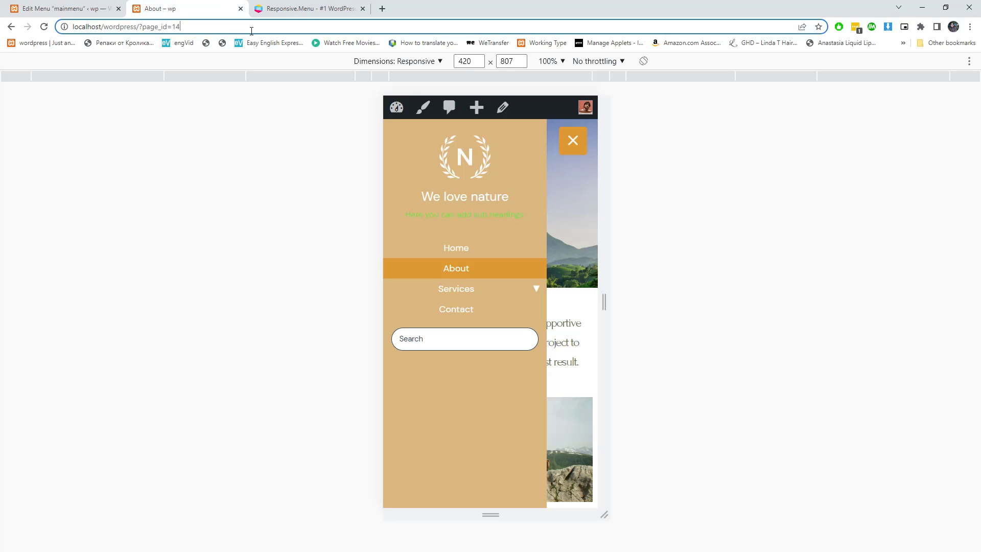
key(F5)
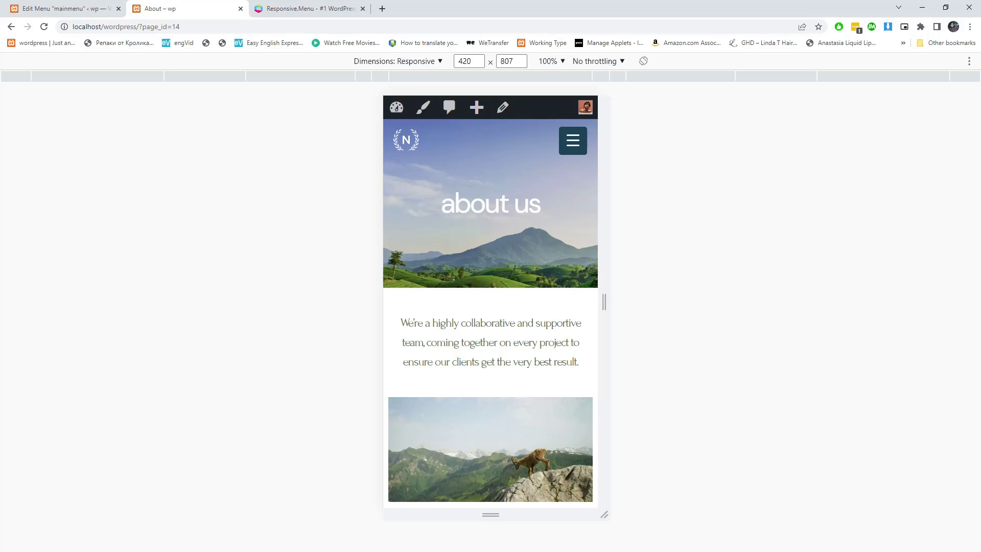
key(ctrl+shift+m)
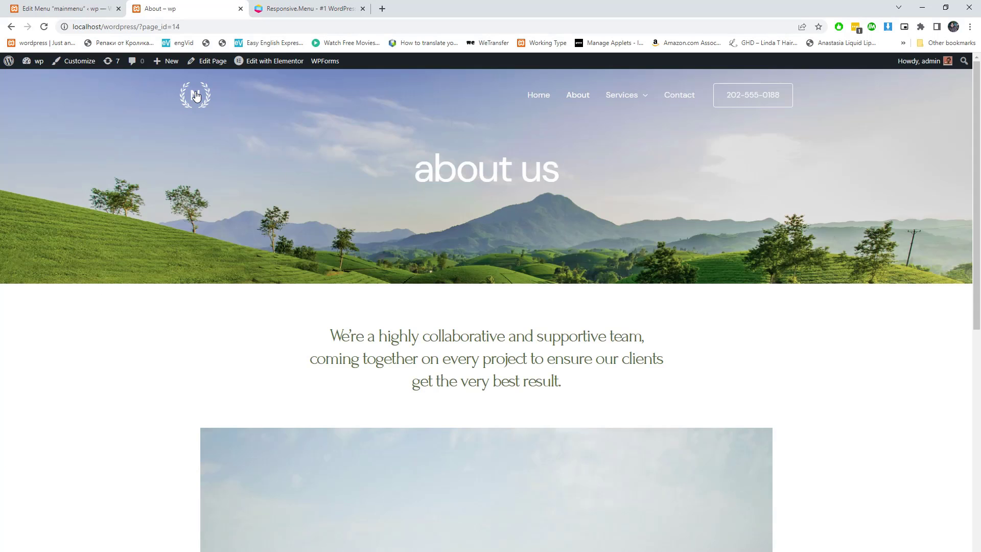
key(alt+Home)
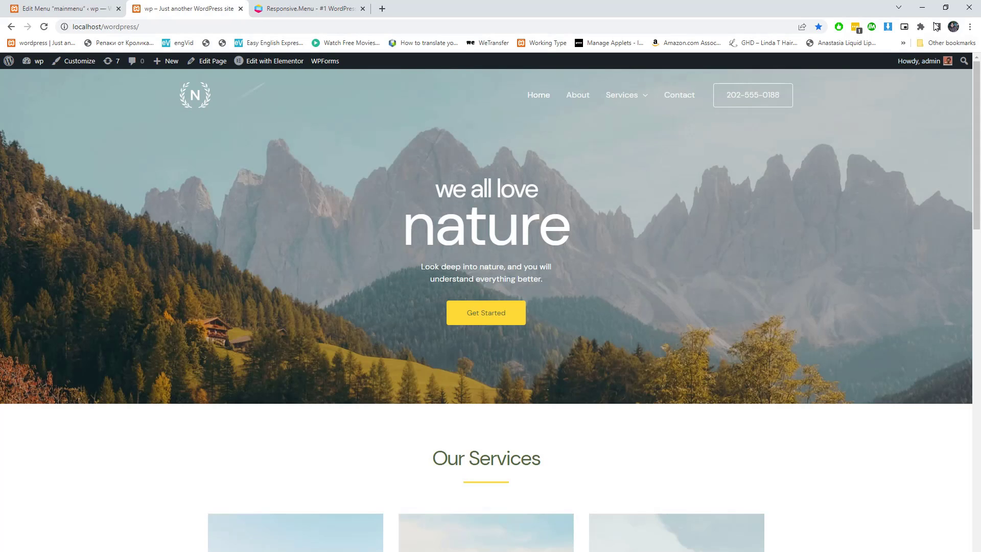
Inspect the front page in the mobile preview, open the mobile menu and expand the Services submenu.
right_click(680, 204)
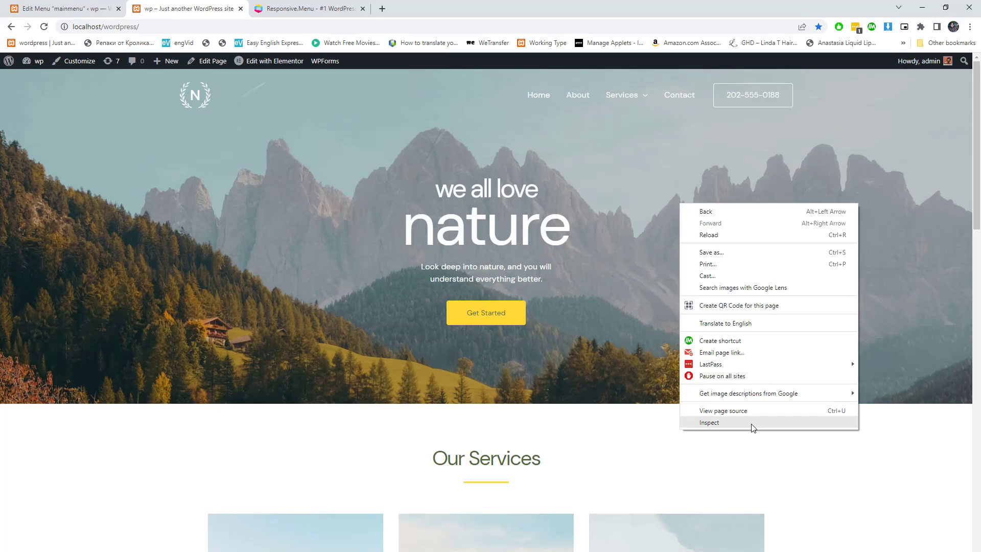
click(751, 425)
click(573, 141)
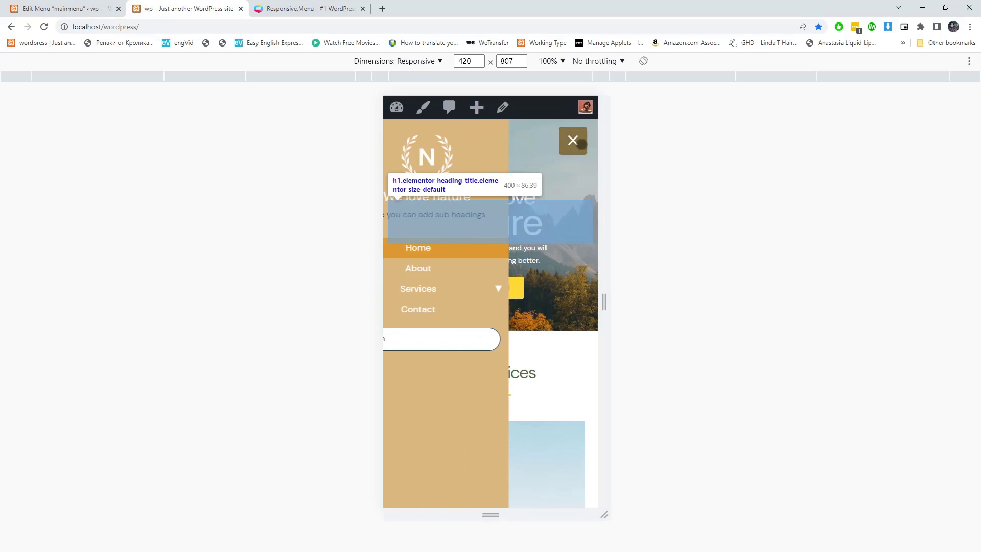
click(536, 289)
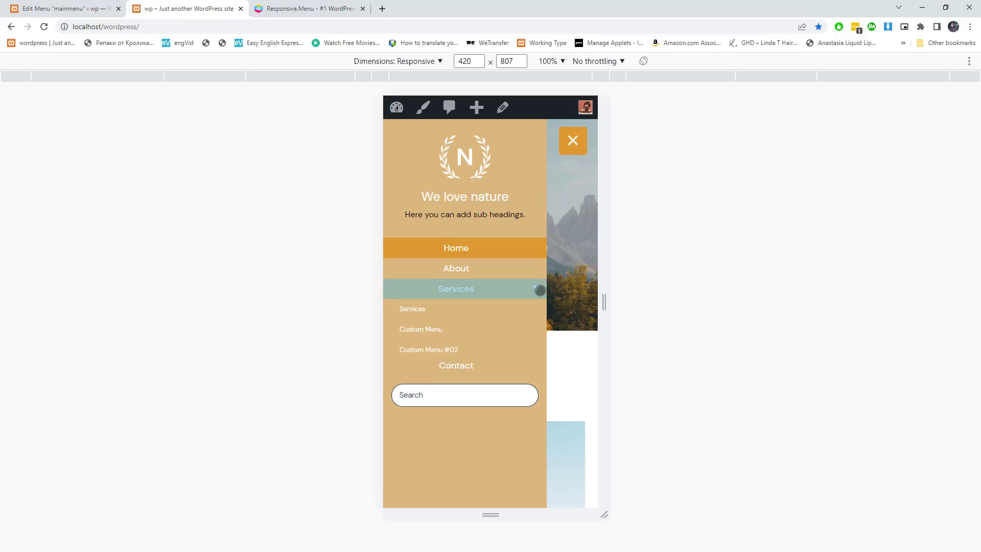